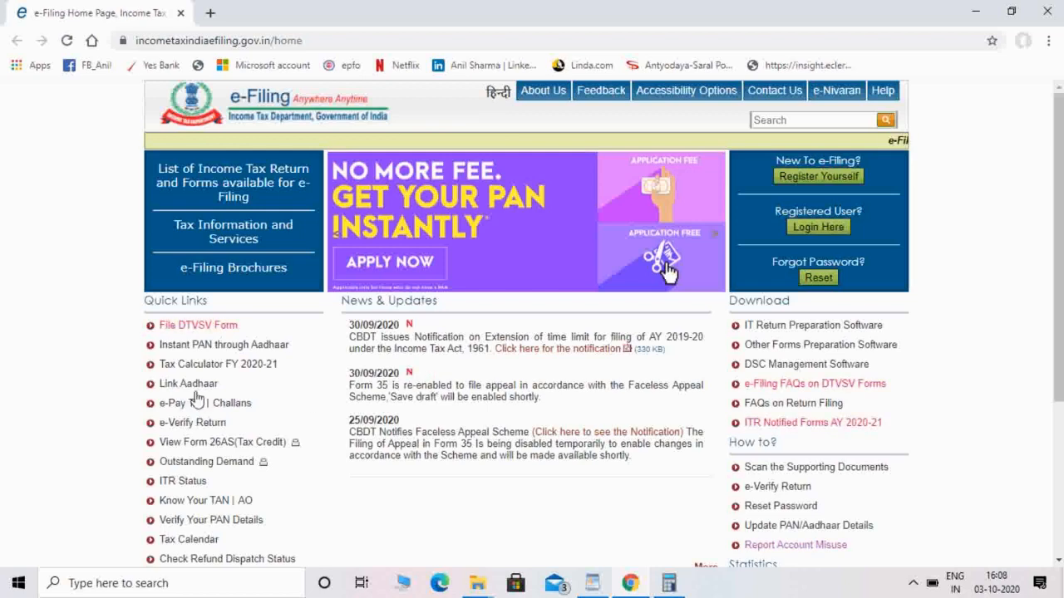
click(912, 583)
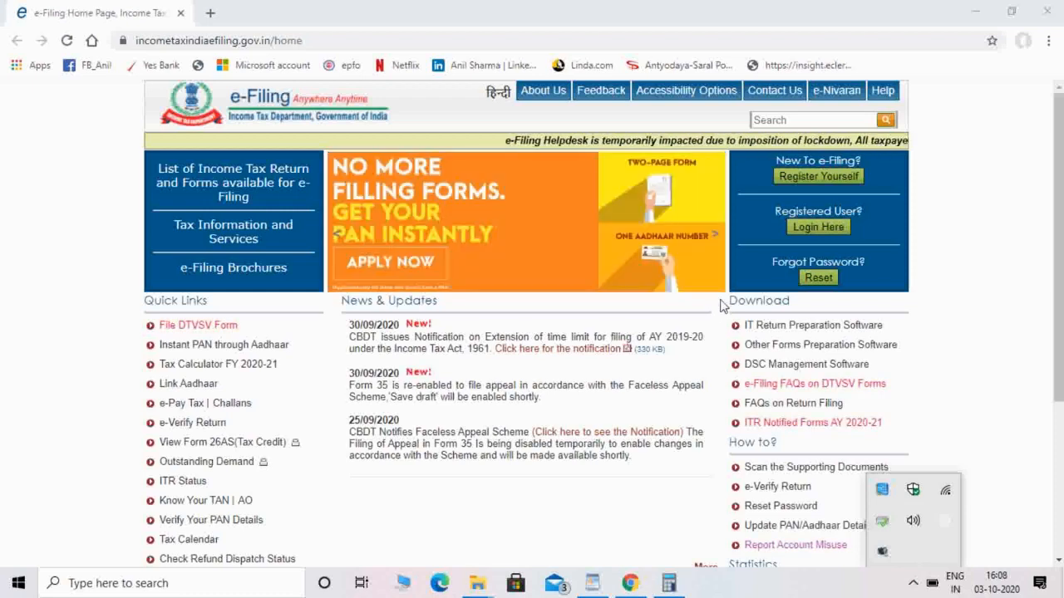
key(Escape)
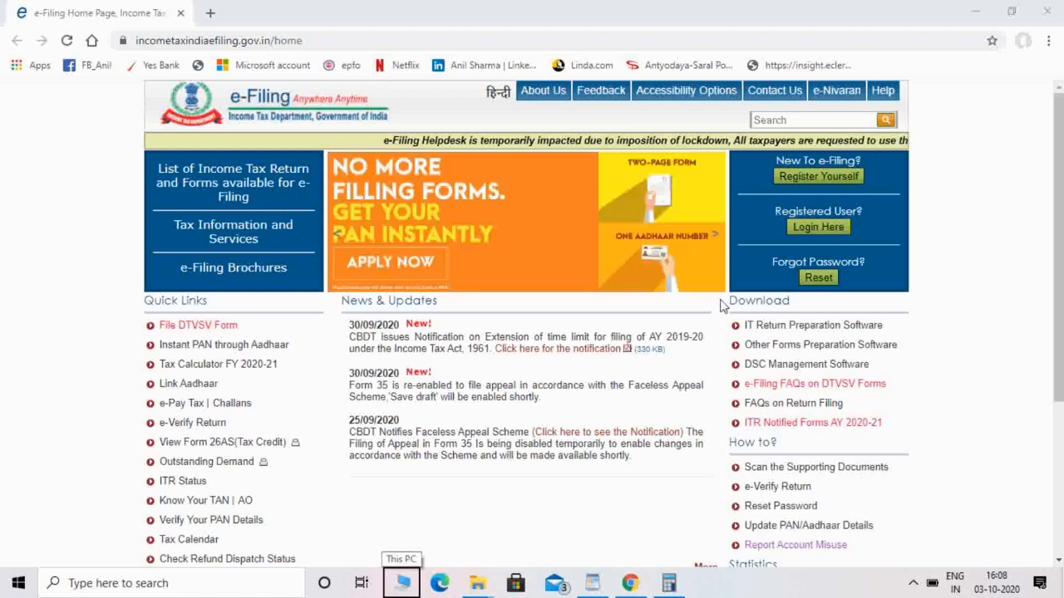
click(722, 305)
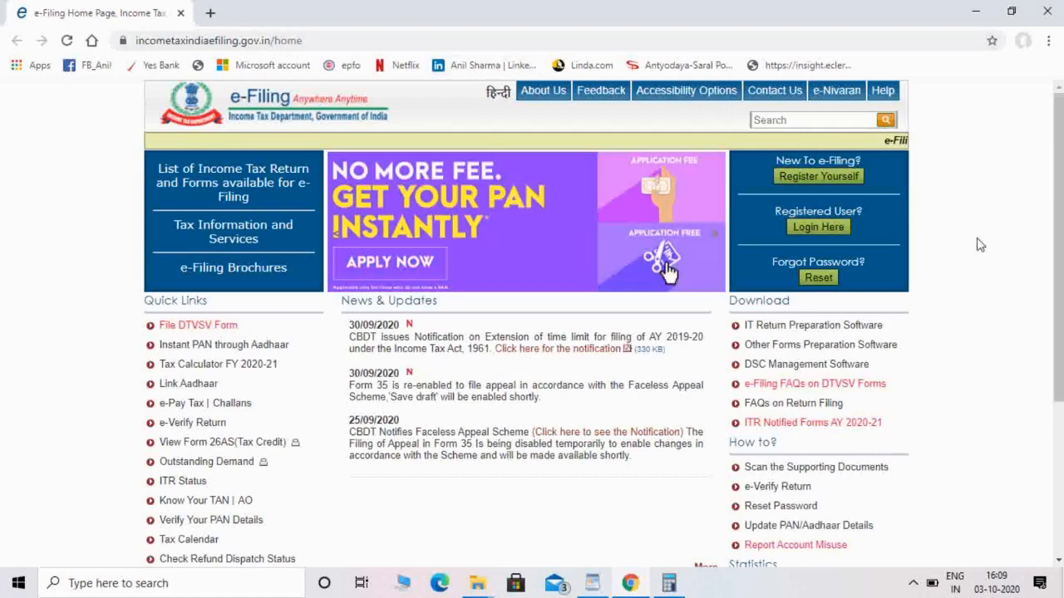
Open the registered-user login page and enter the user ID and the account password
click(813, 235)
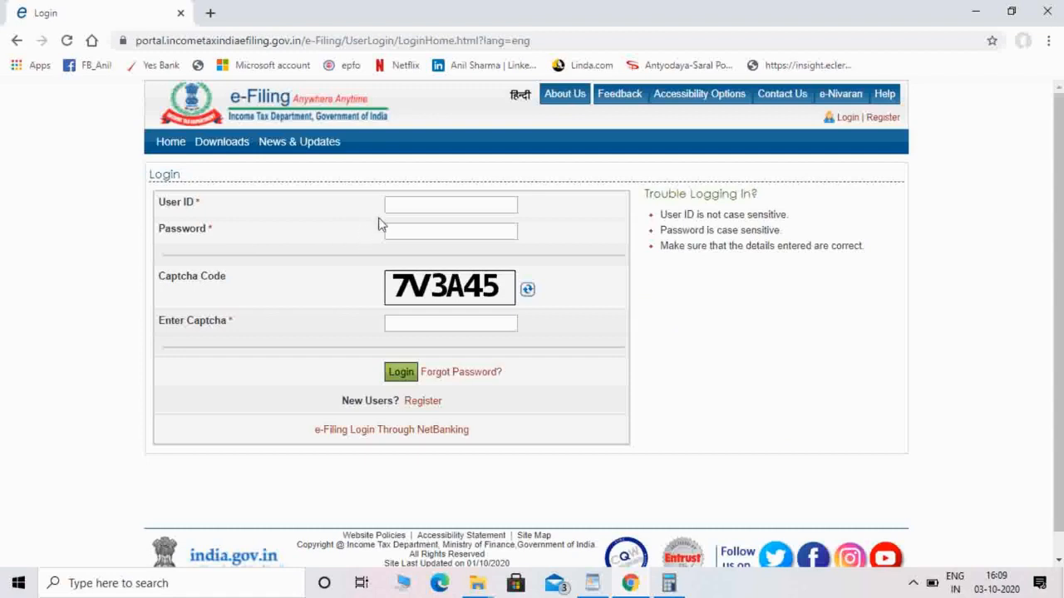
click(424, 207)
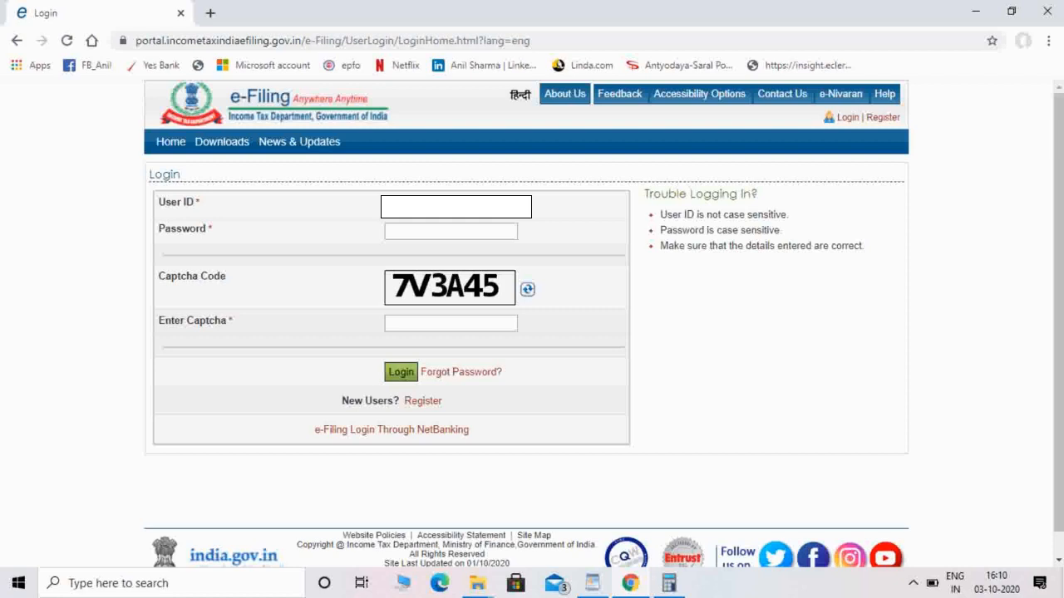
click(418, 232)
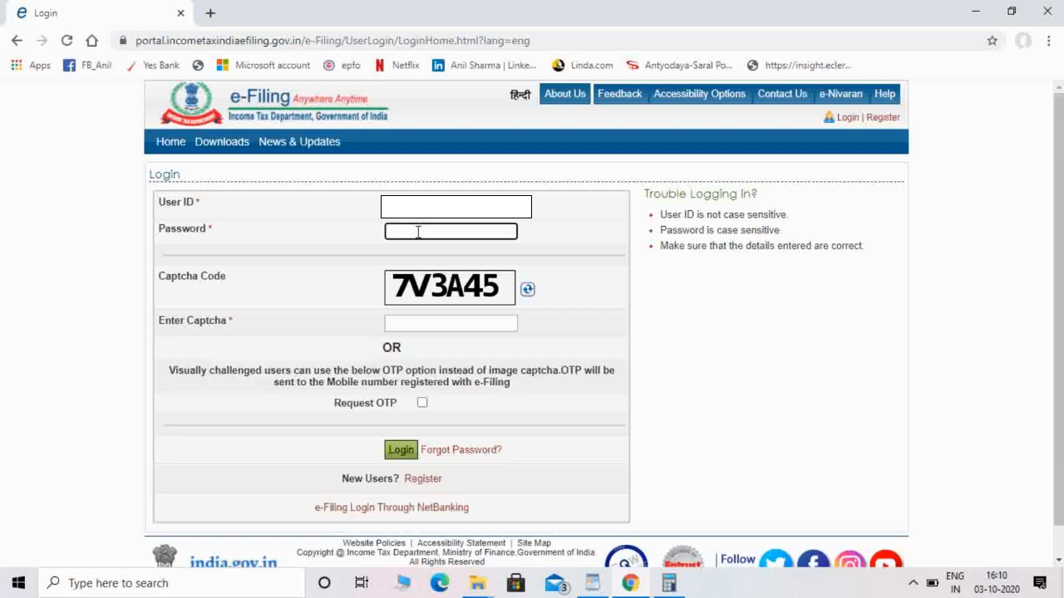
text(••••)
key(BackSpace)
key(BackSpace)
text(•••)
key(BackSpace)
key(BackSpace)
key(BackSpace)
key(BackSpace)
key(BackSpace)
key(BackSpace)
text(•••••••)
Enter the displayed captcha code and log in to the e-Filing account
click(407, 324)
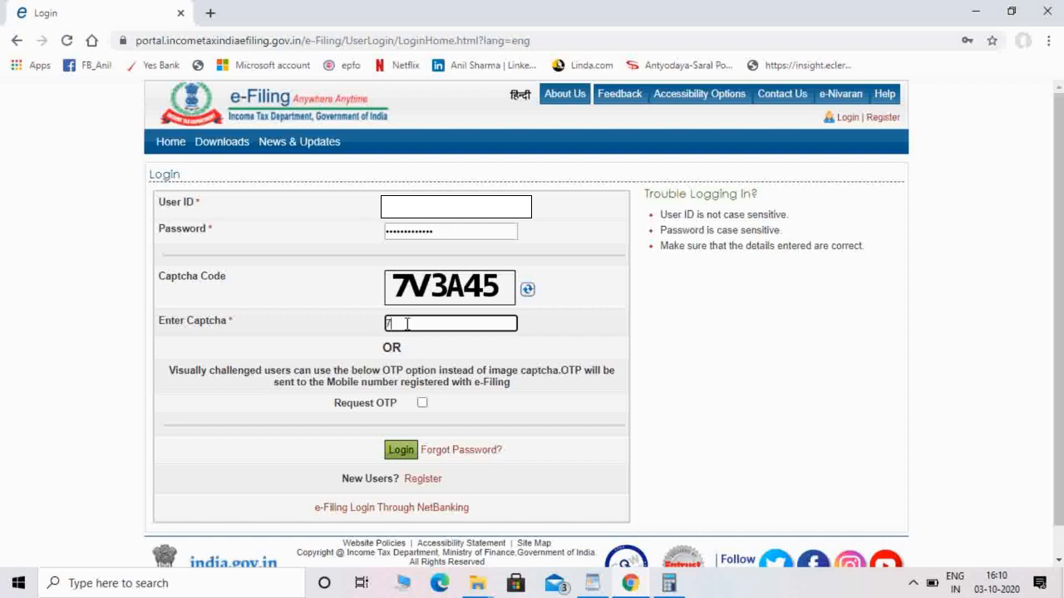
text(7V3A45)
click(400, 451)
click(400, 451)
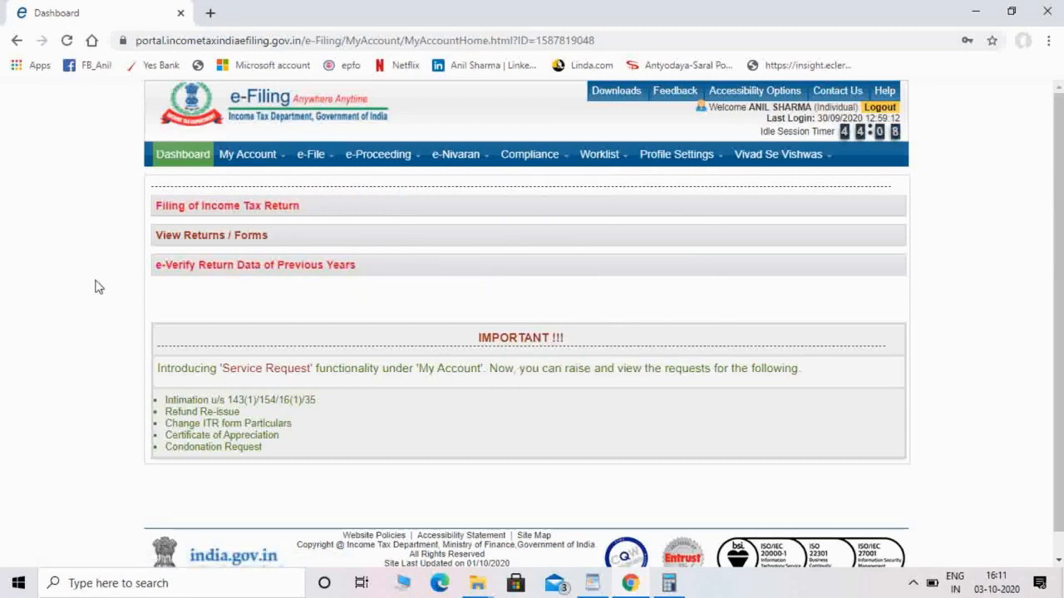
Start a fresh income tax return for assessment year 2020-21 with form ITR-1
click(214, 208)
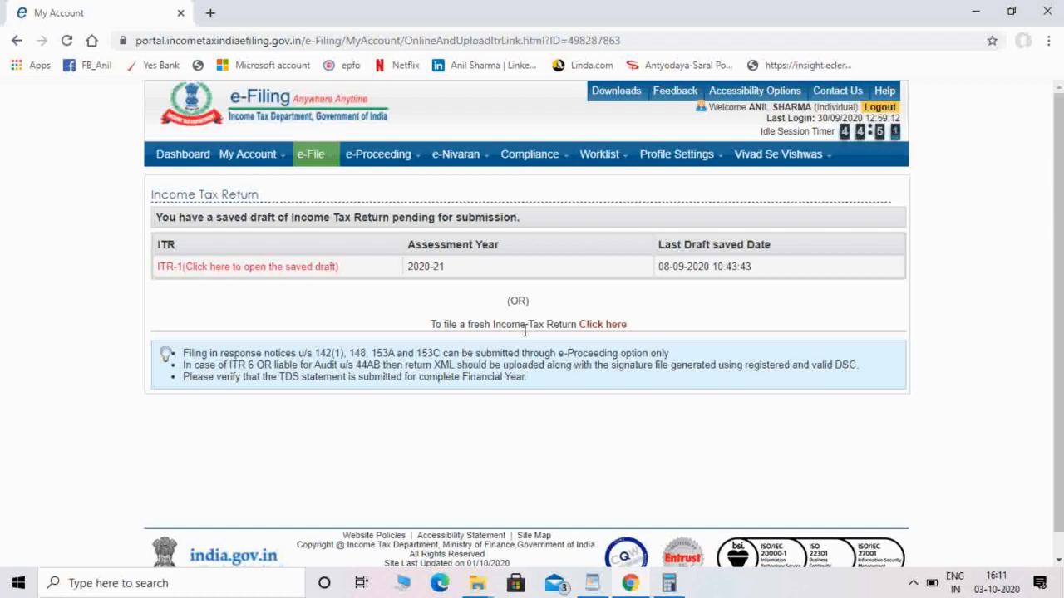
click(604, 325)
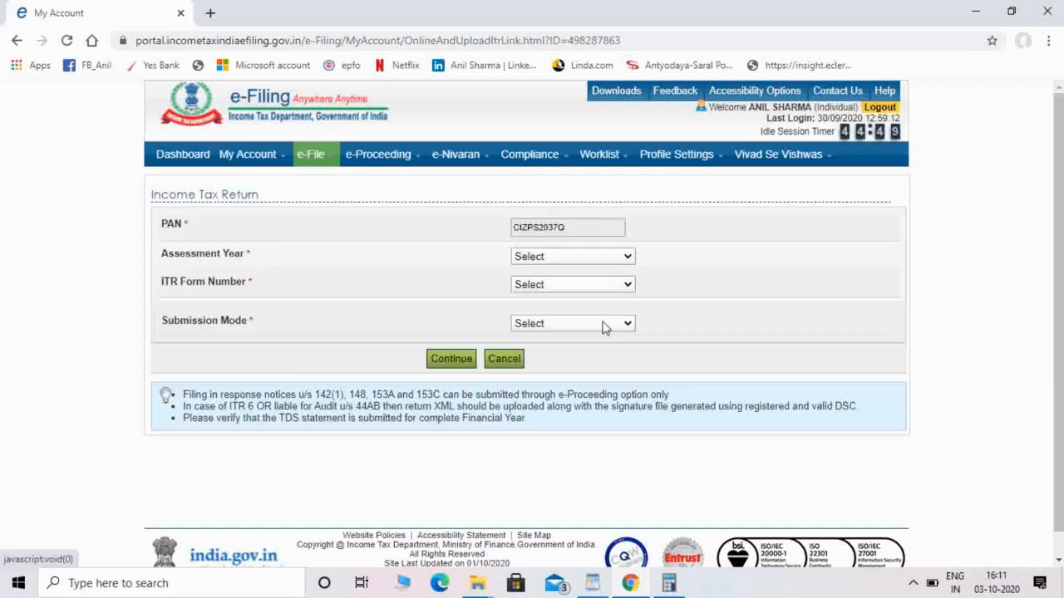
click(555, 256)
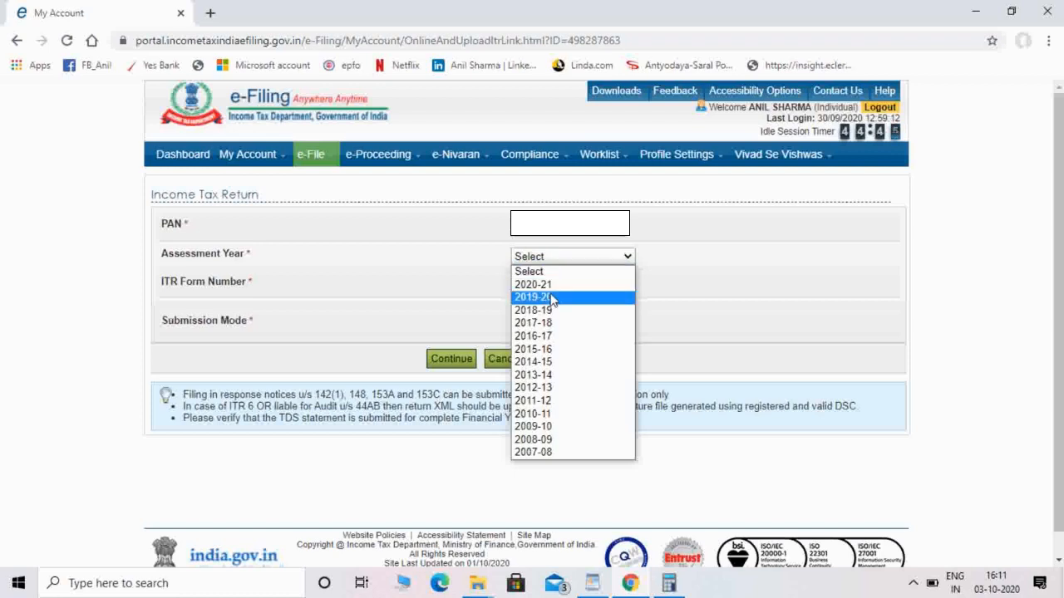
click(552, 290)
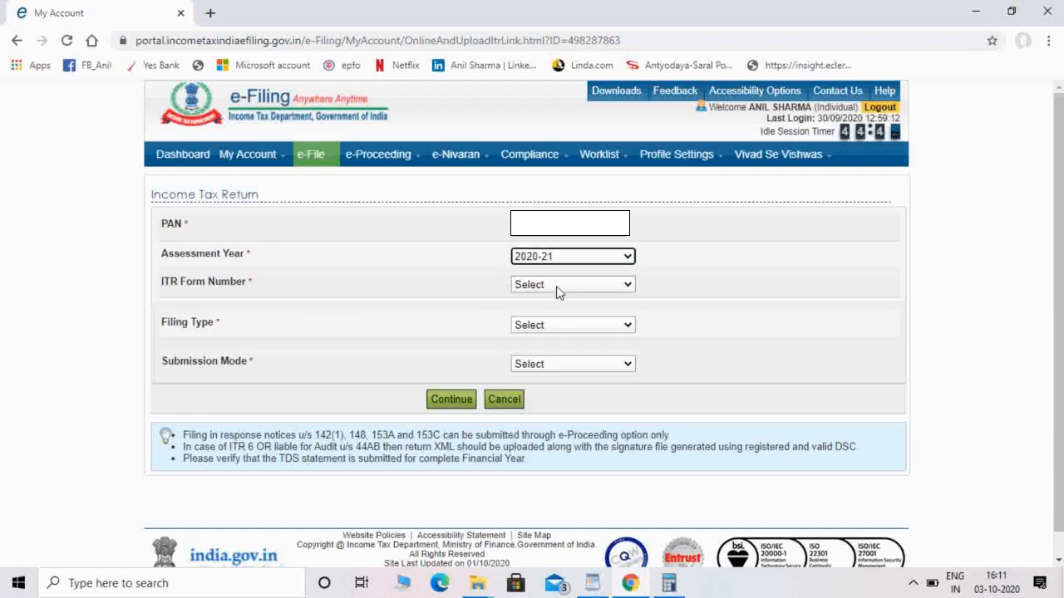
click(558, 291)
click(554, 310)
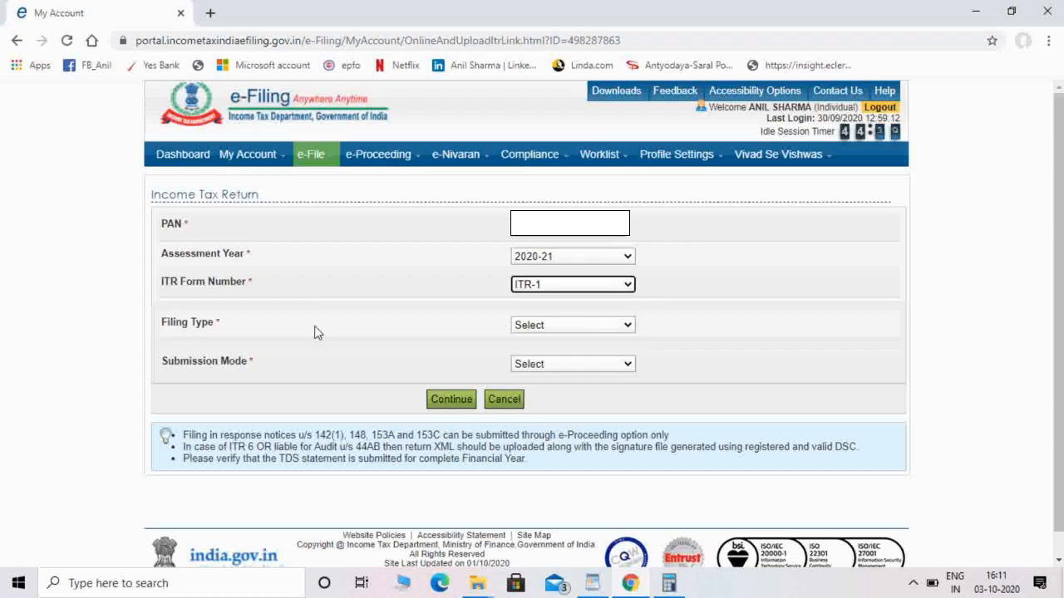
Set the filing type to Original/Revised Return and the submission mode to Prepare and Submit Online
click(561, 327)
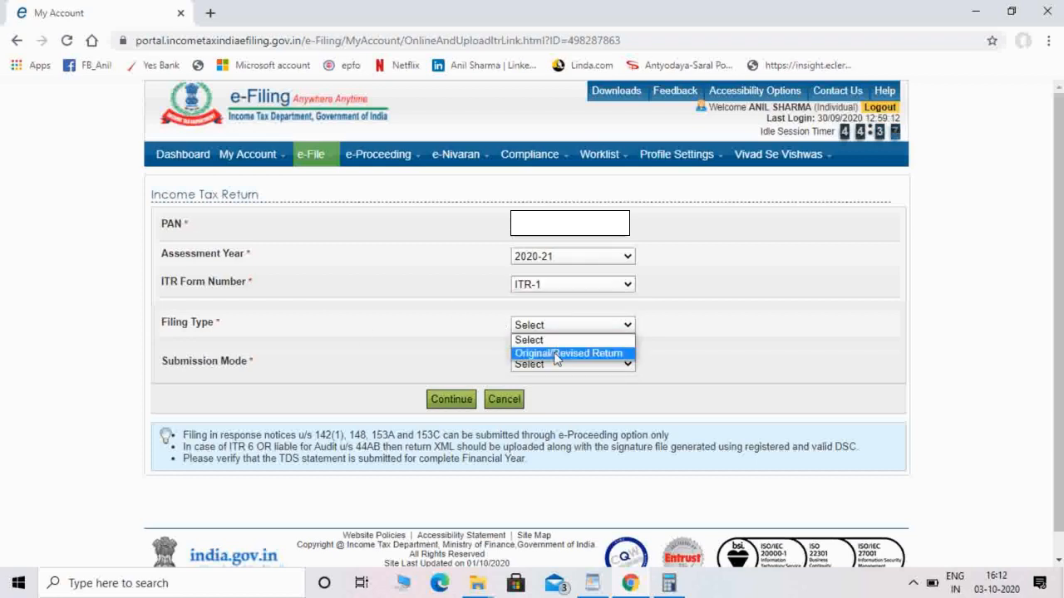
click(556, 354)
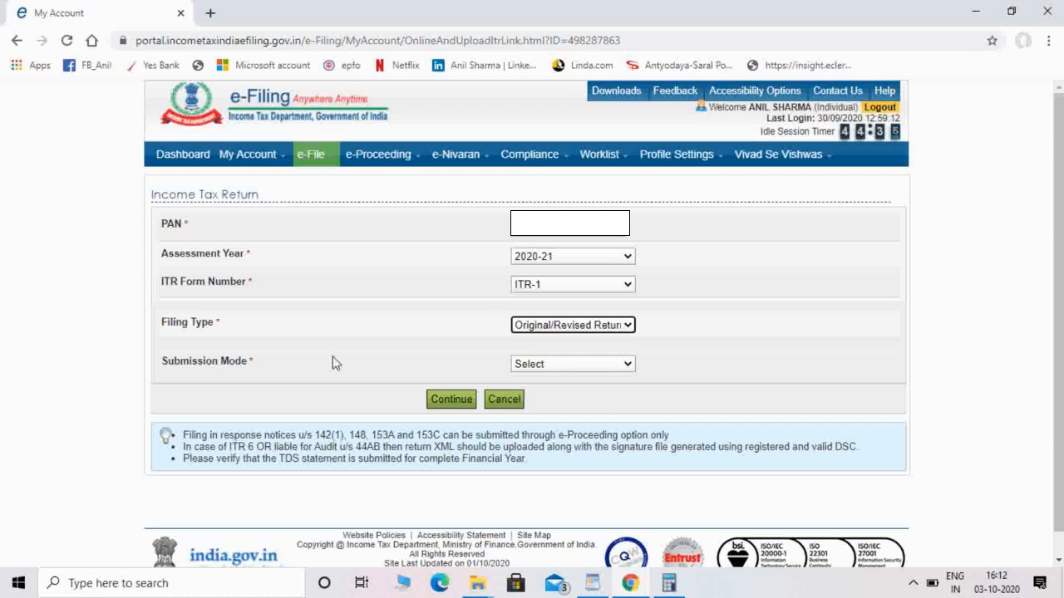
click(548, 365)
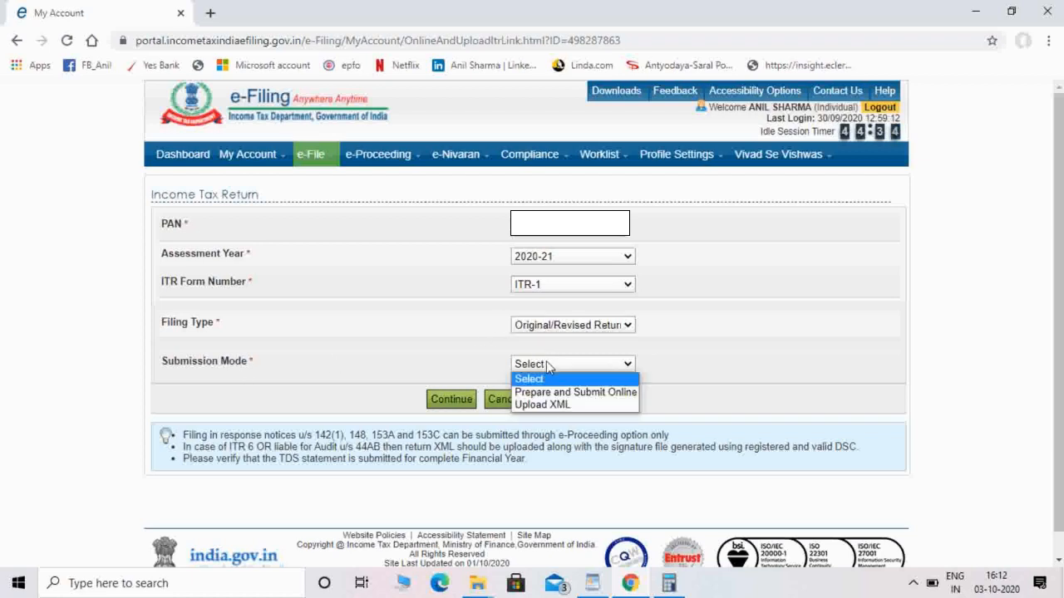
click(584, 394)
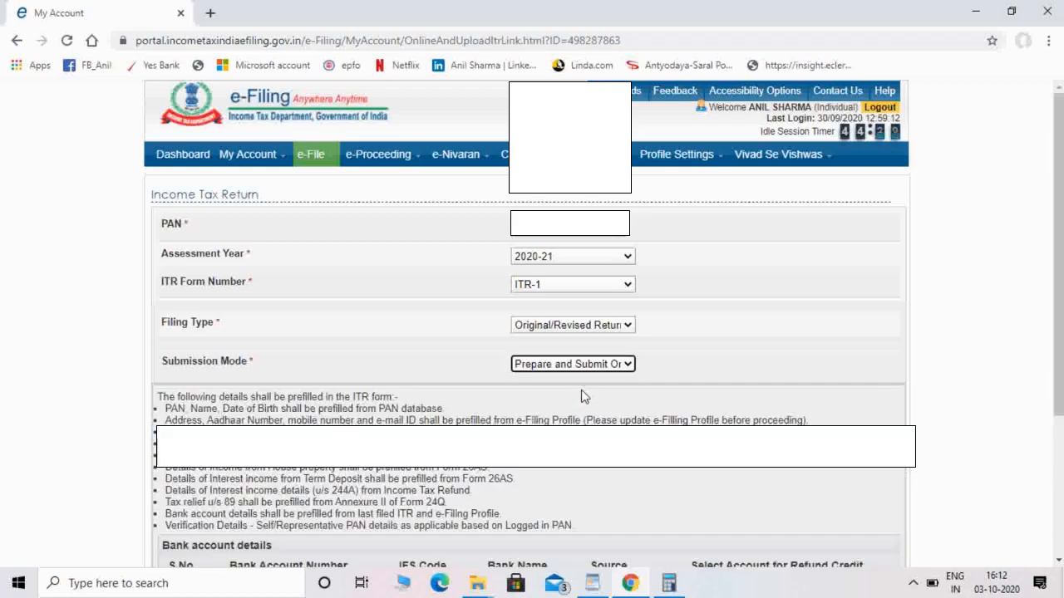
Select the bank account for refund credit and agree to the prefill consent to continue to the ITR-1 form
drag(1060, 332, 1059, 430)
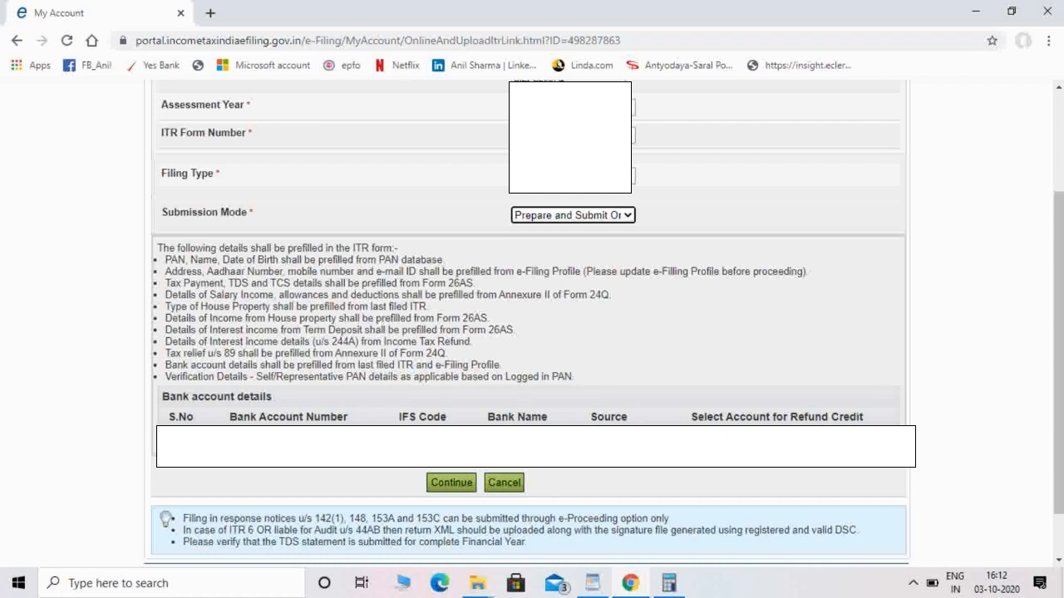
click(777, 445)
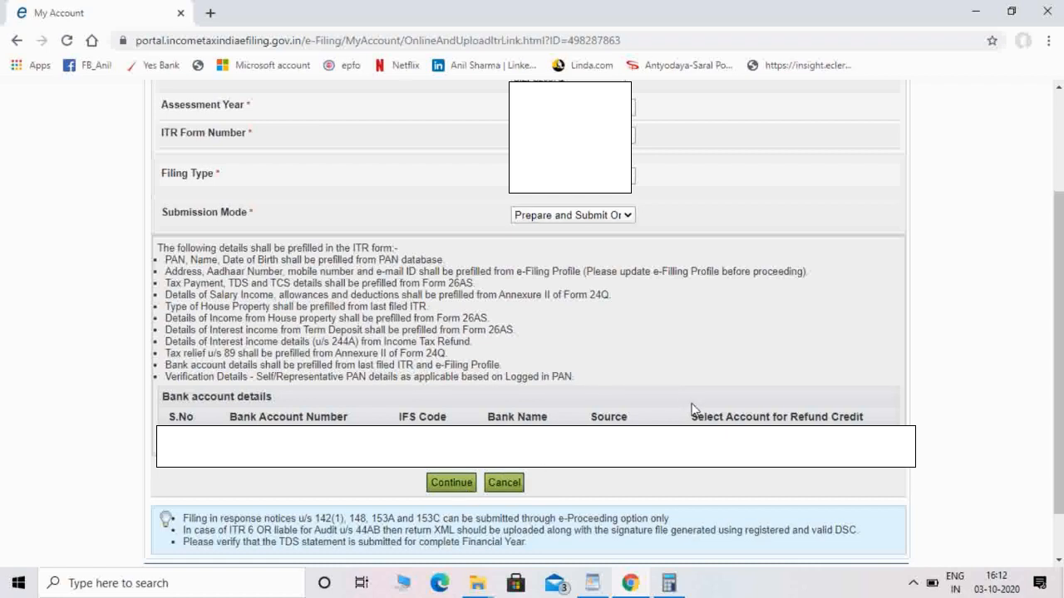
click(449, 482)
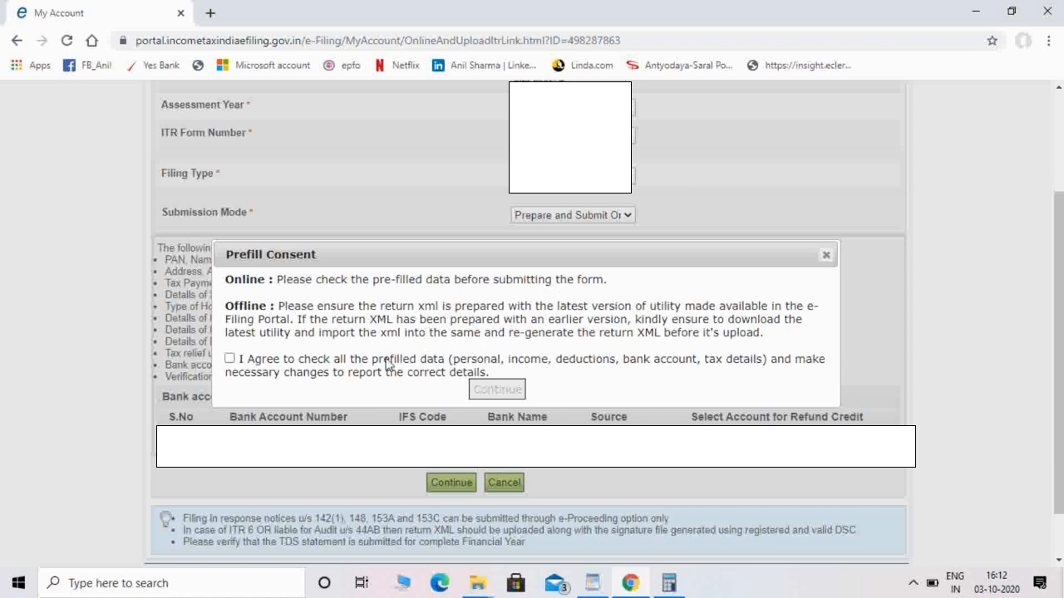
click(230, 359)
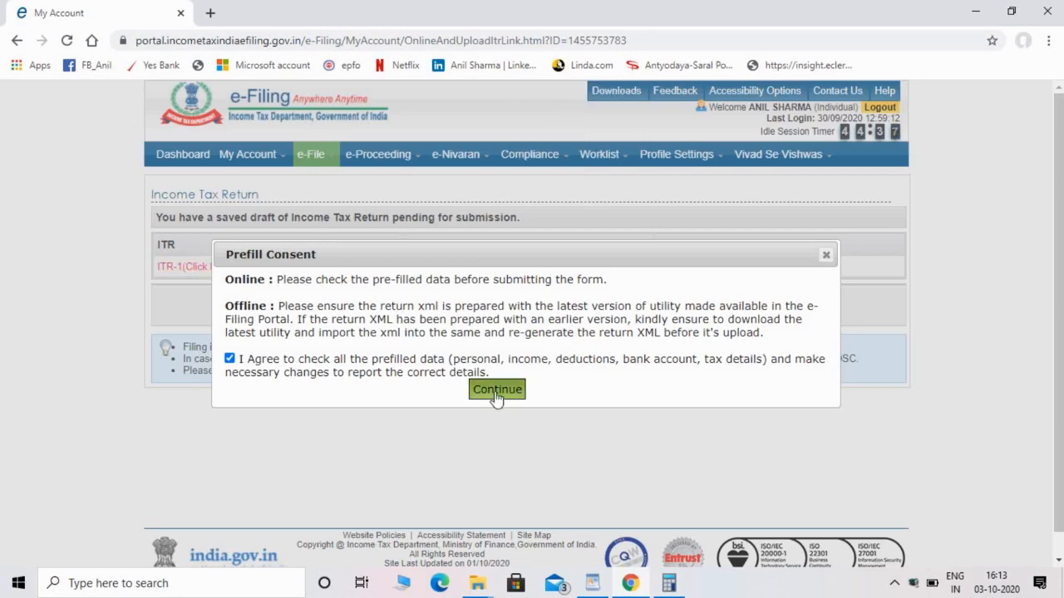
click(495, 391)
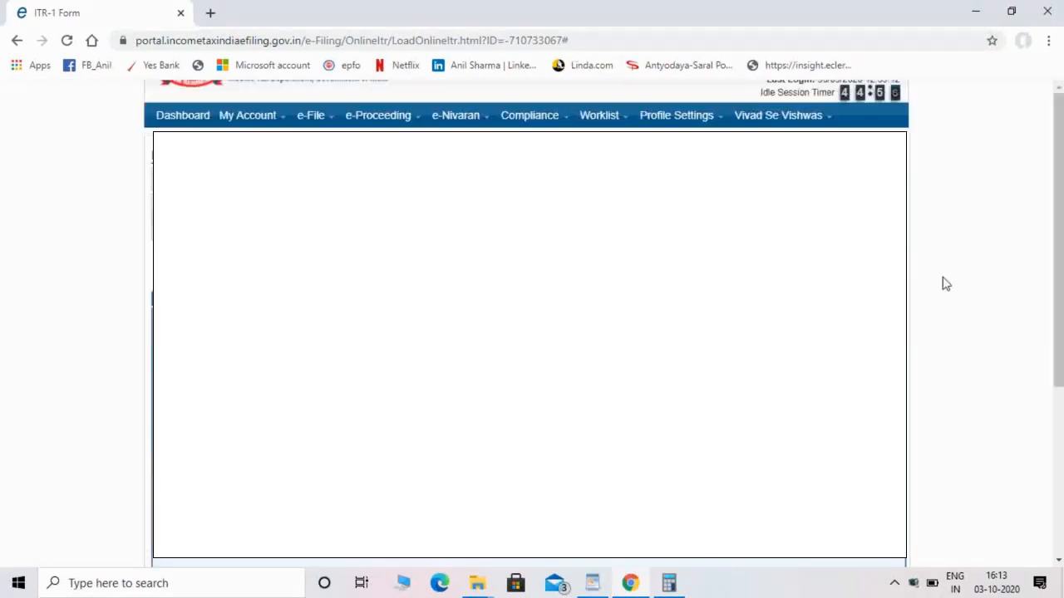
Open the Part A General Information section of the ITR-1 form and review the prefilled personal and address details
drag(1062, 255, 1062, 333)
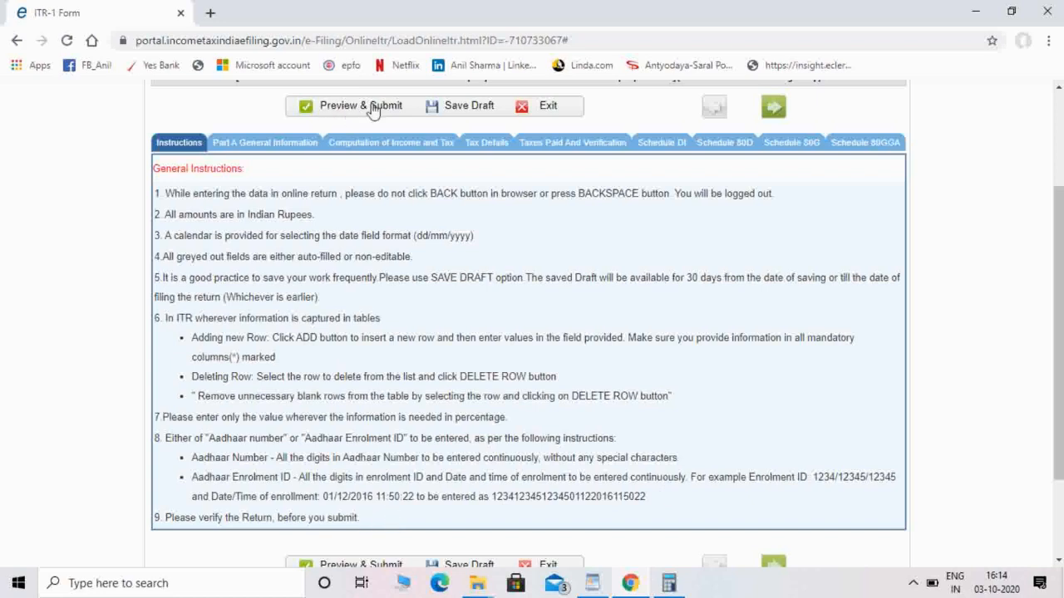
click(273, 142)
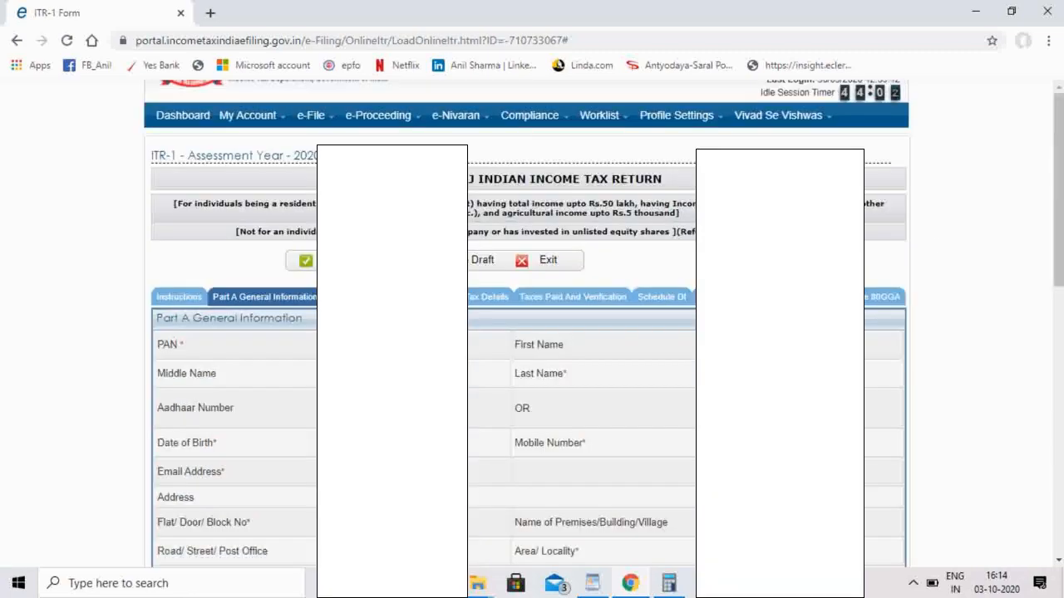
scroll(582, 332, down, 2)
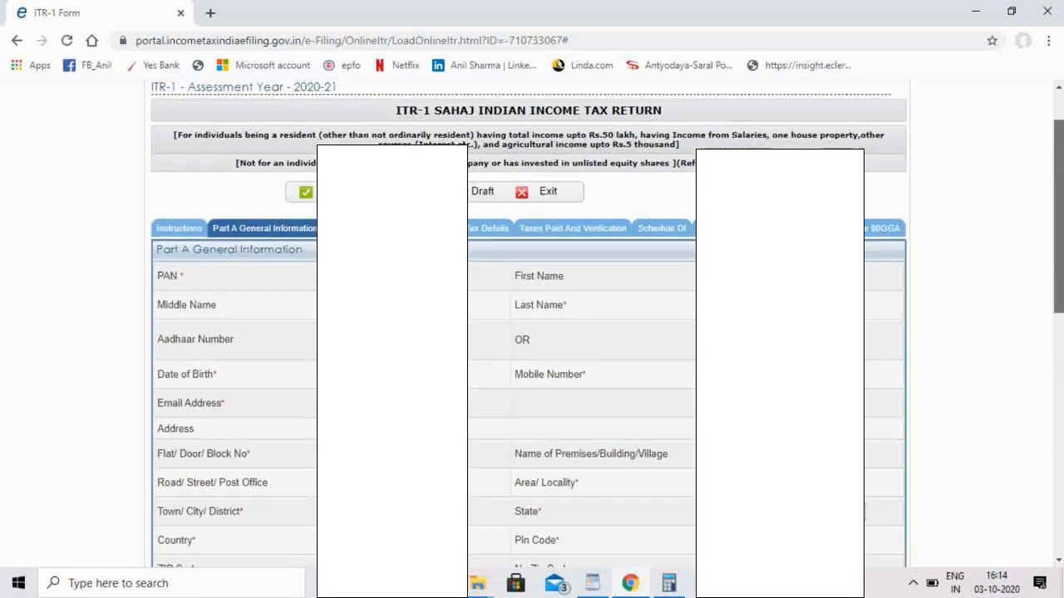
scroll(528, 324, down, 3)
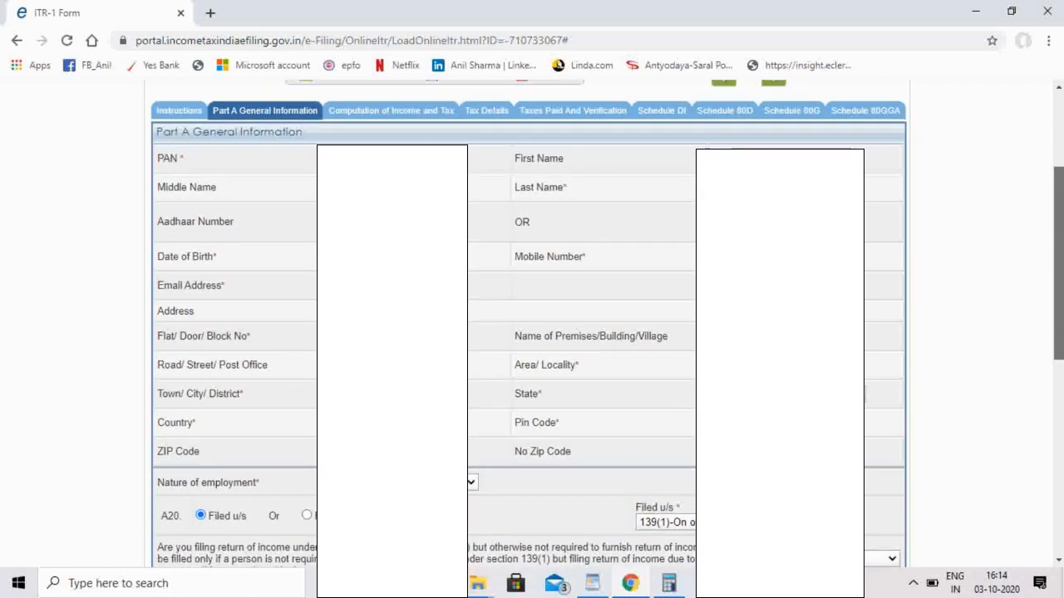
drag(1058, 264, 1058, 263)
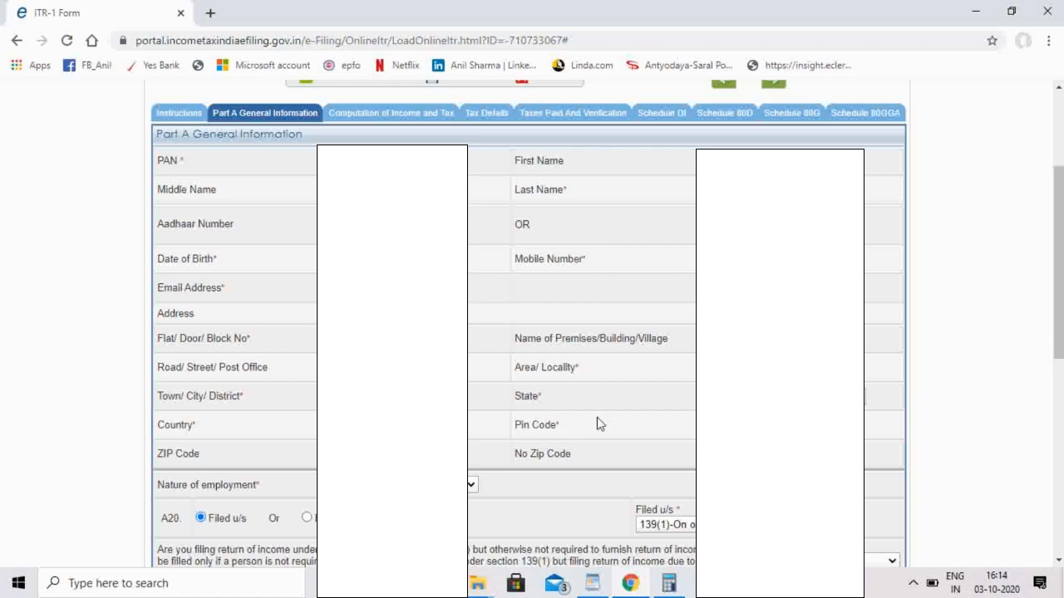
scroll(1059, 294, down, 2)
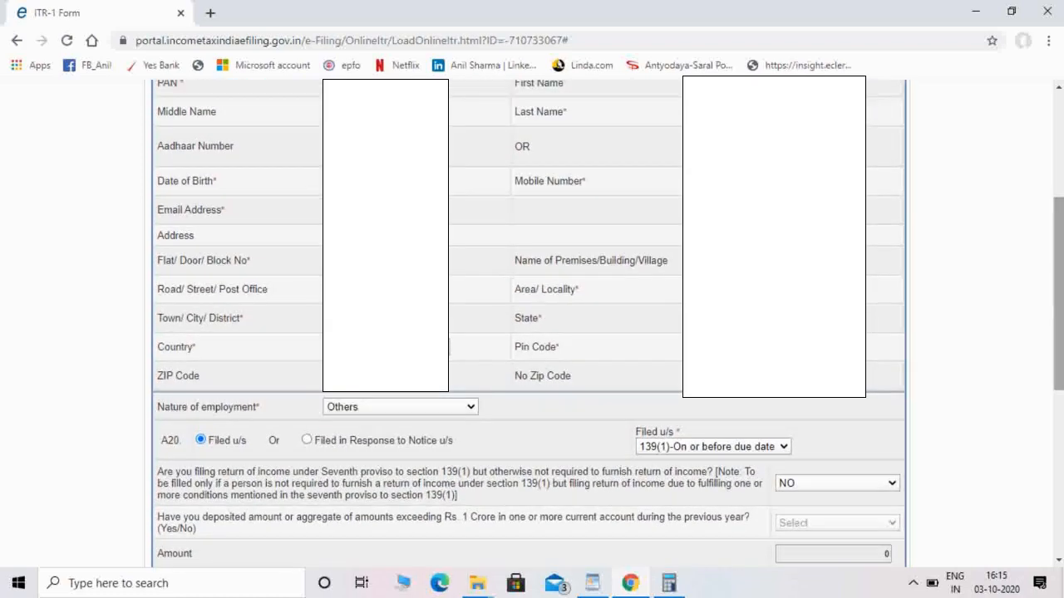
Examine the available choices for nature of employment and for the section the return is filed under
click(375, 407)
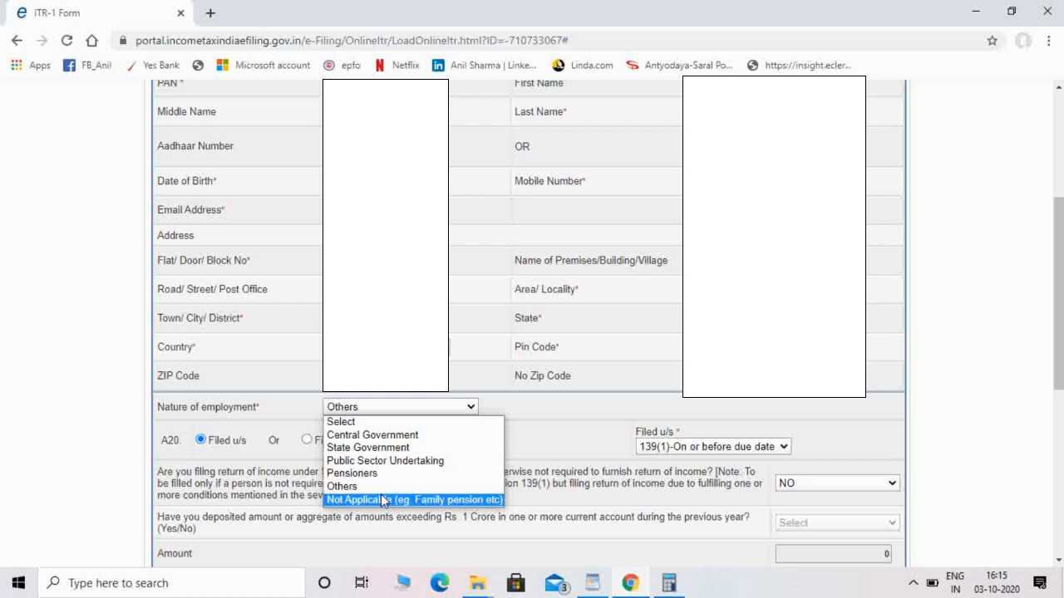
click(550, 471)
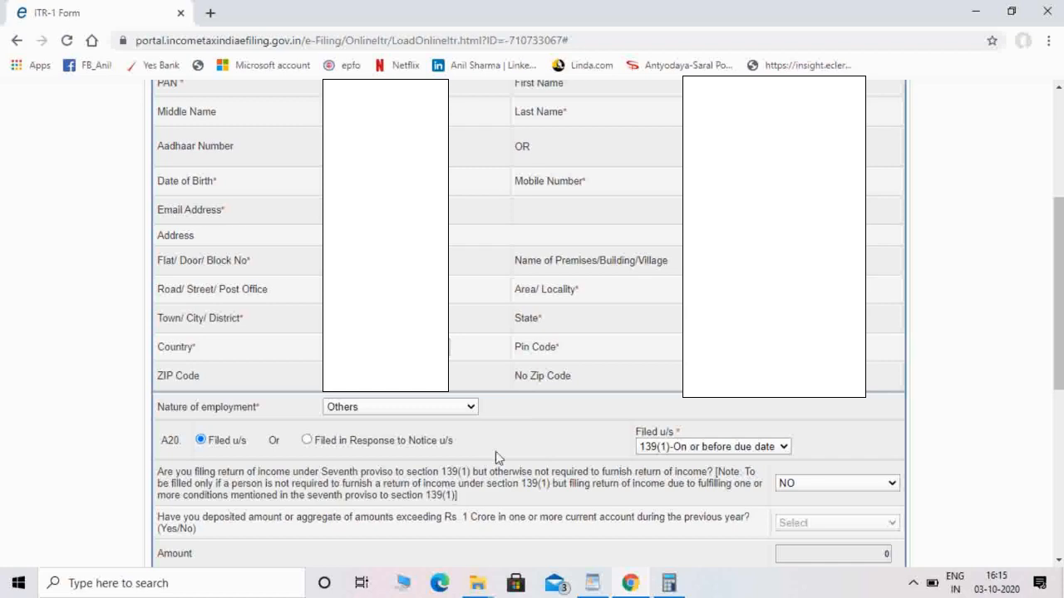
click(725, 447)
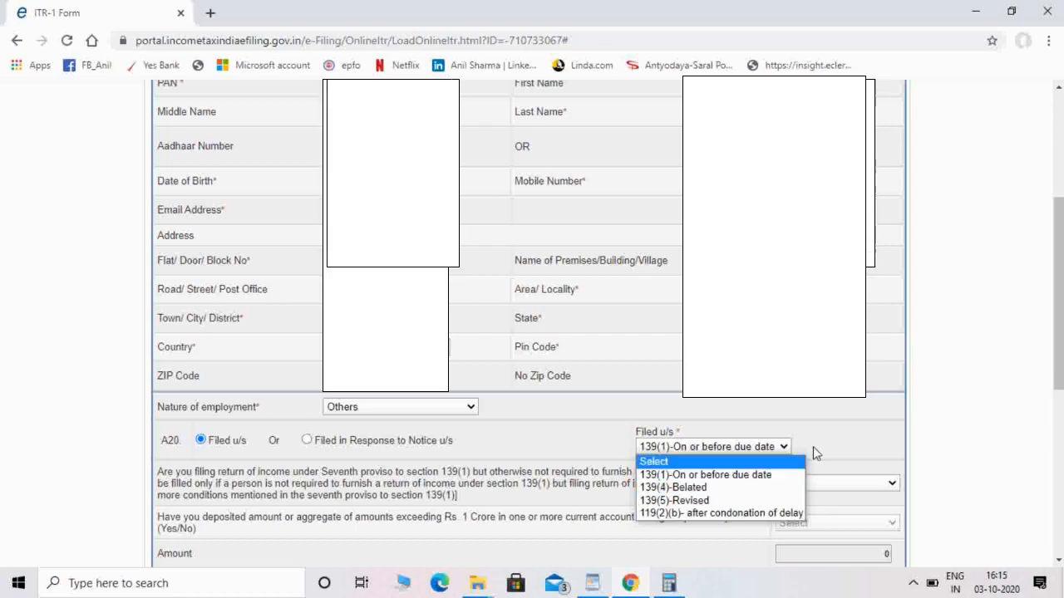
click(852, 437)
Answer YES to the seventh proviso to section 139(1) question and examine the choices for the deposit, foreign travel and electricity questions
drag(1061, 312, 1060, 389)
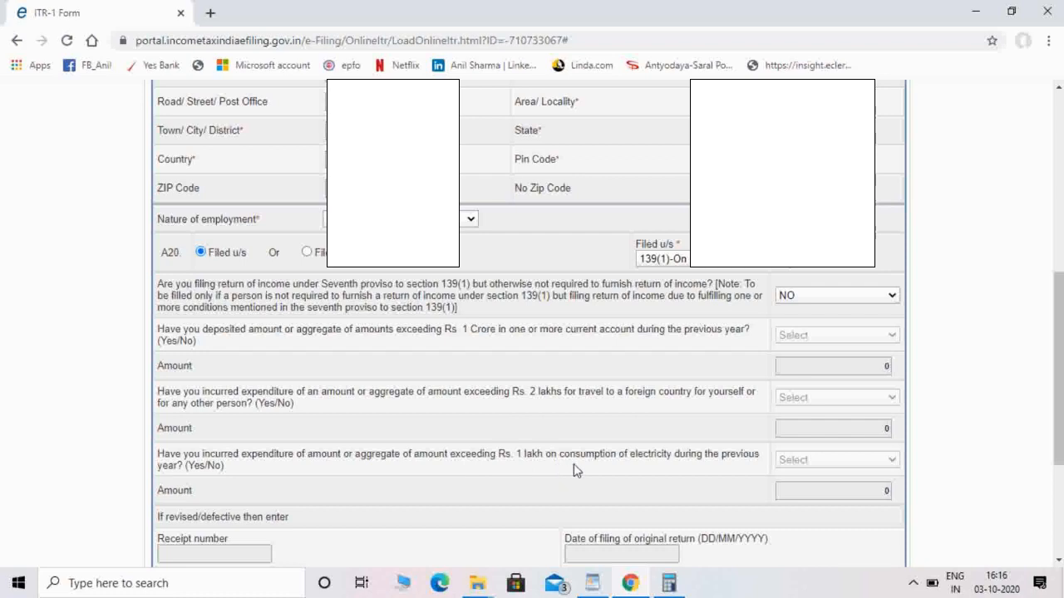
click(832, 302)
click(822, 324)
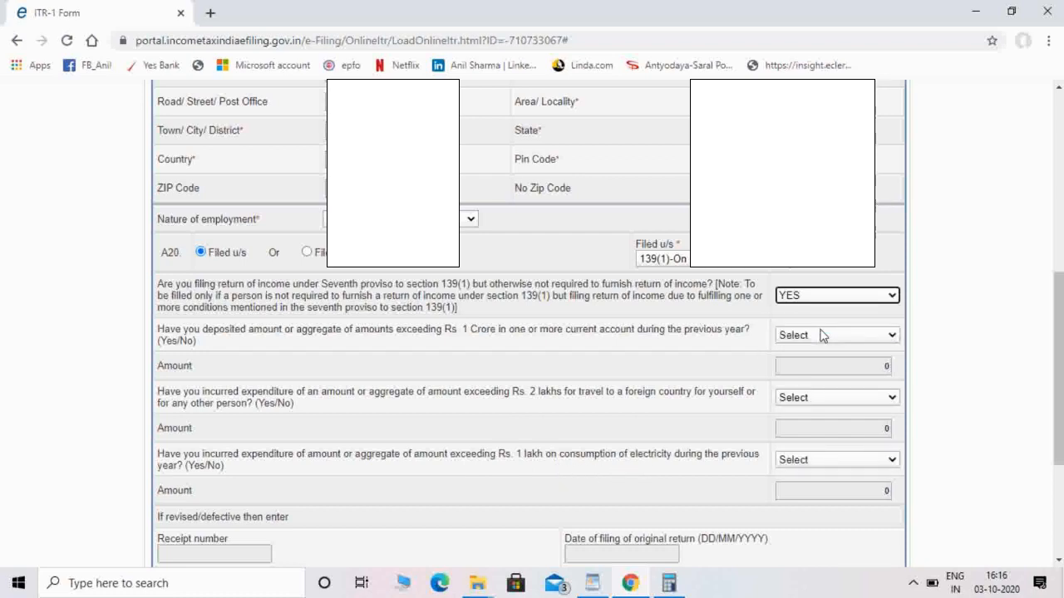
click(821, 335)
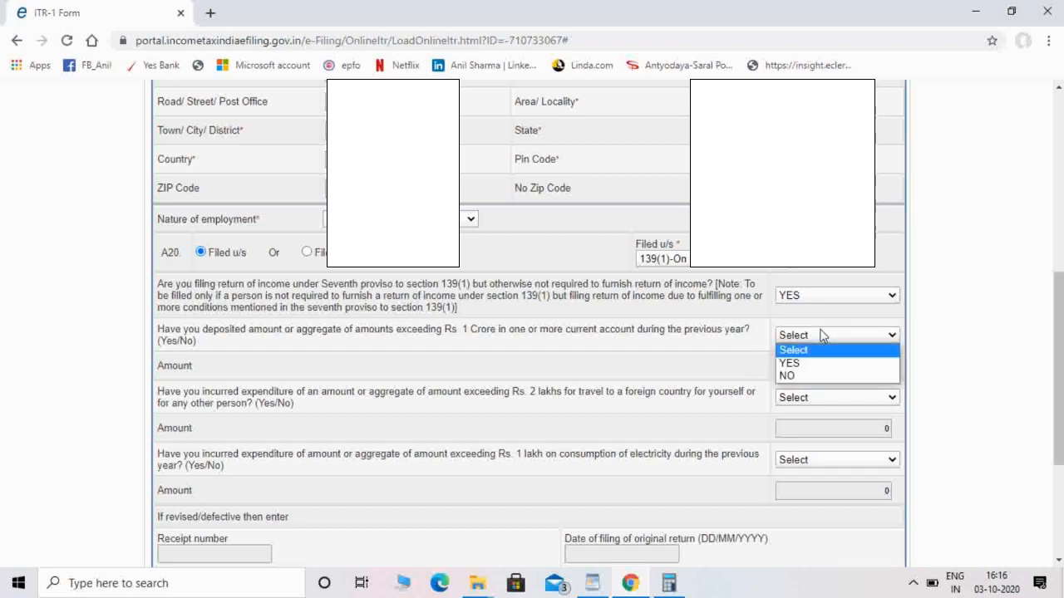
click(821, 399)
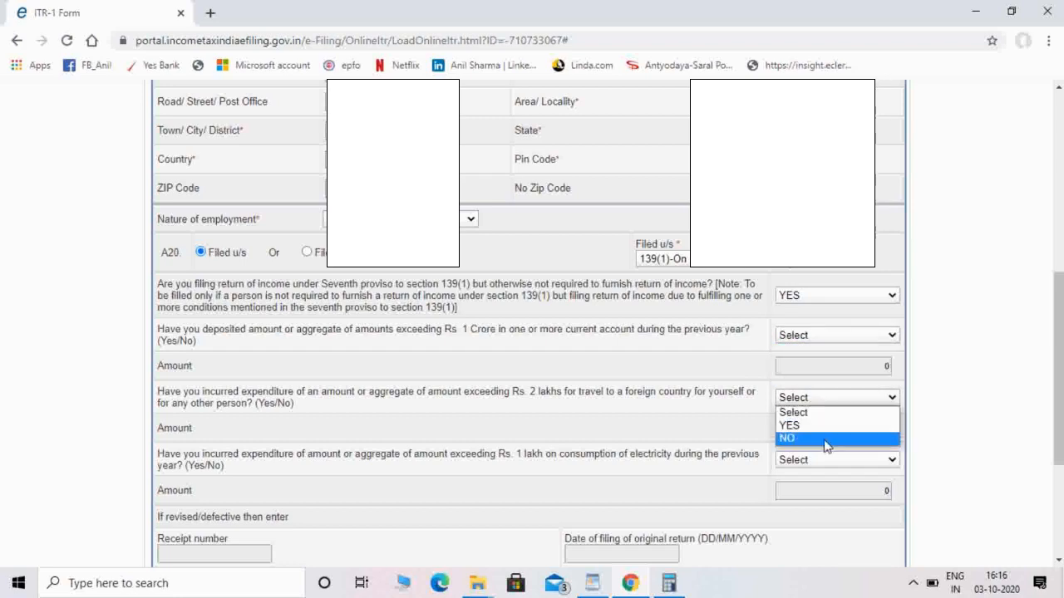
click(839, 464)
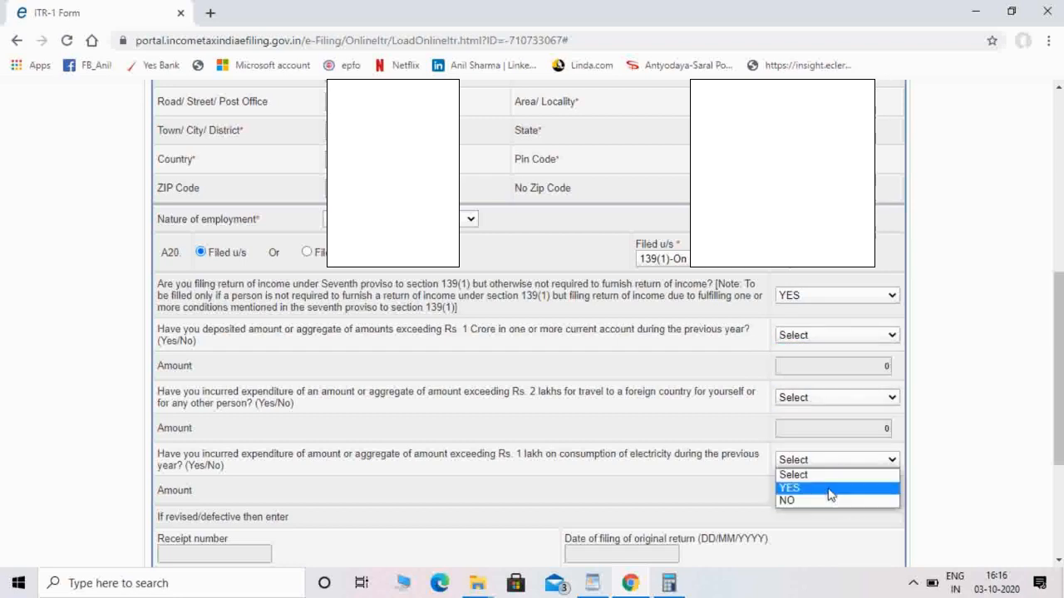
click(594, 436)
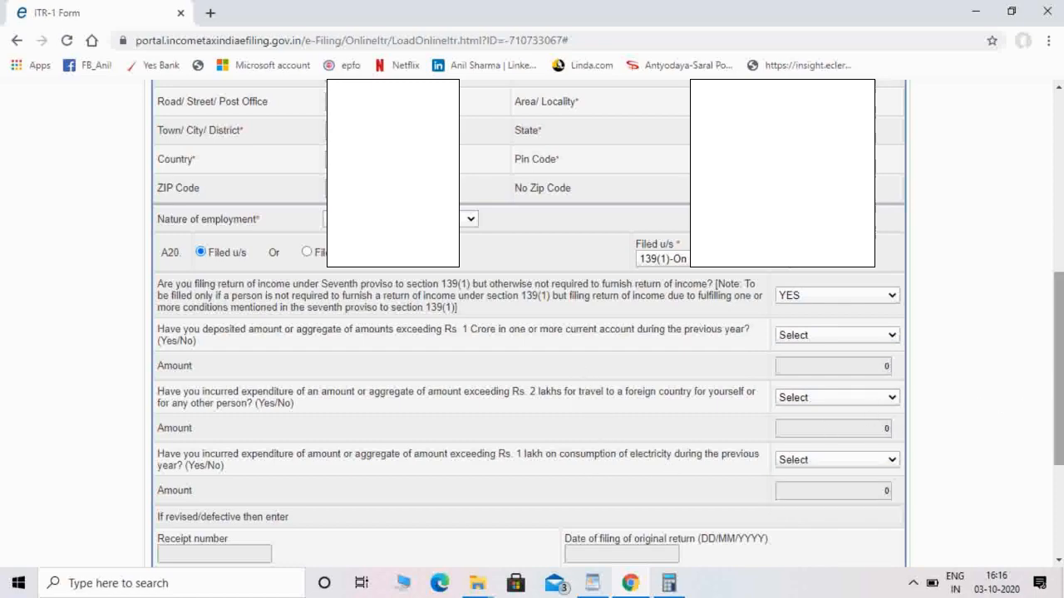
Set the seventh proviso to section 139(1) answer to NO and save the return as a draft
drag(1058, 389, 1058, 436)
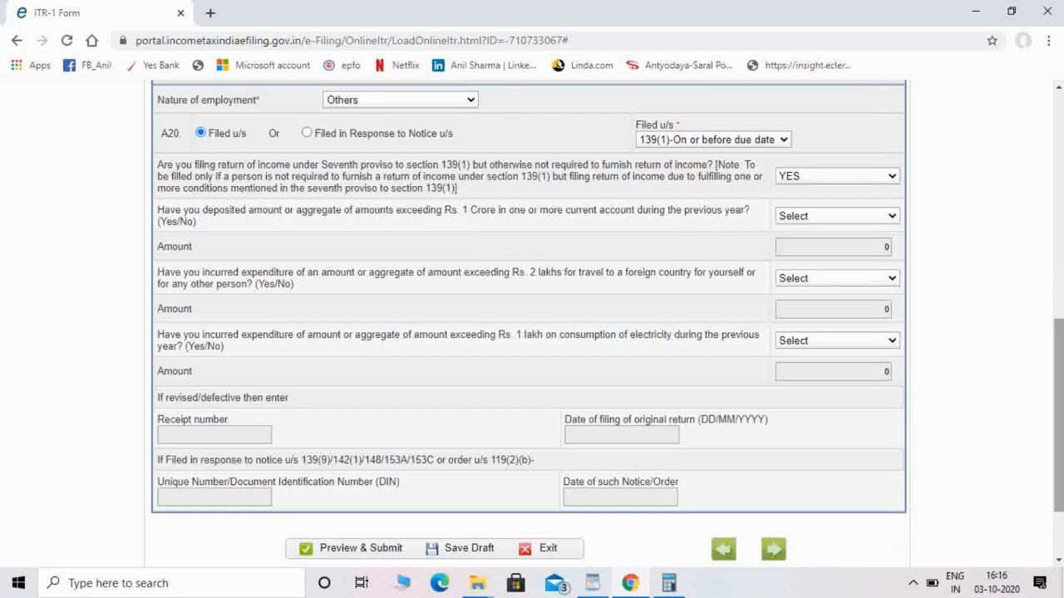
click(887, 180)
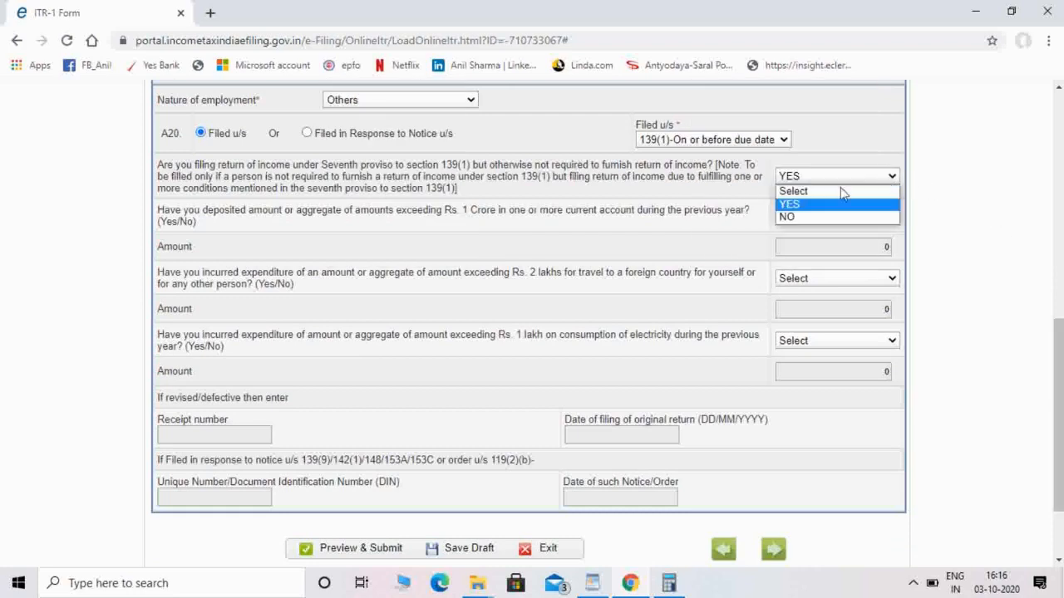
click(806, 217)
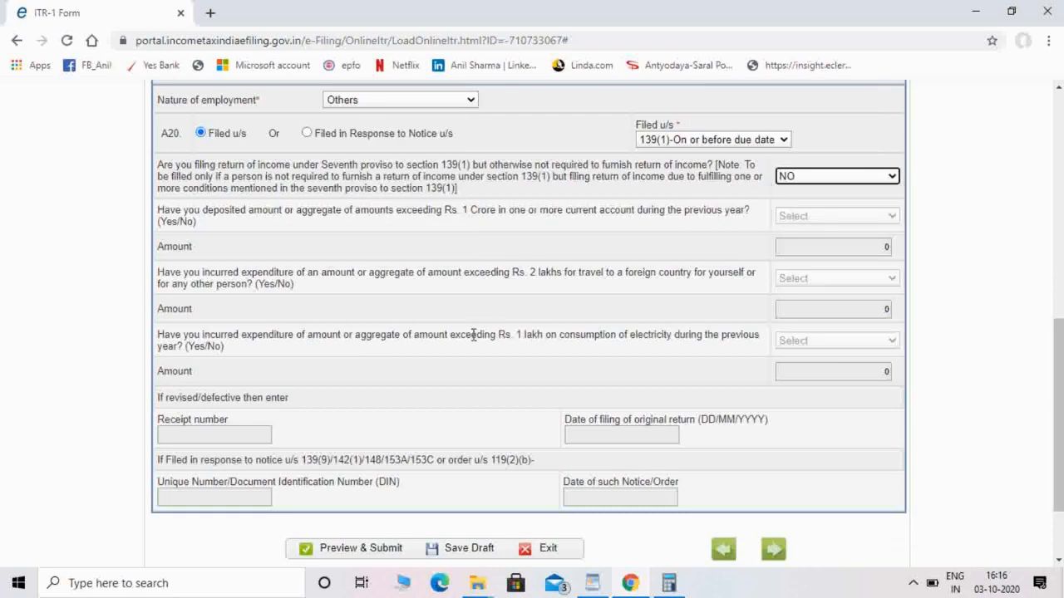
drag(1054, 370, 1054, 141)
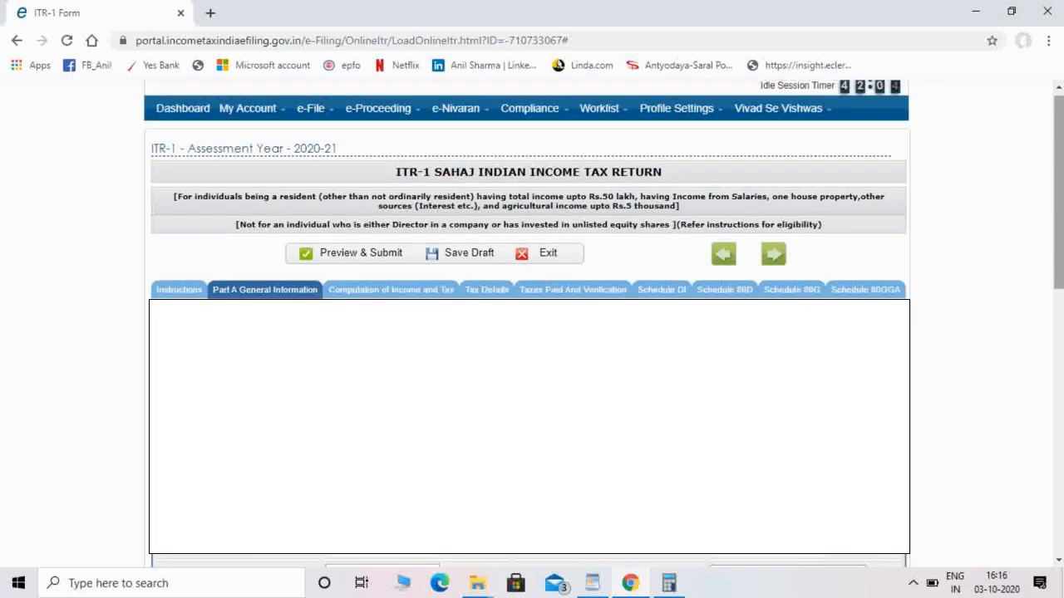
click(471, 256)
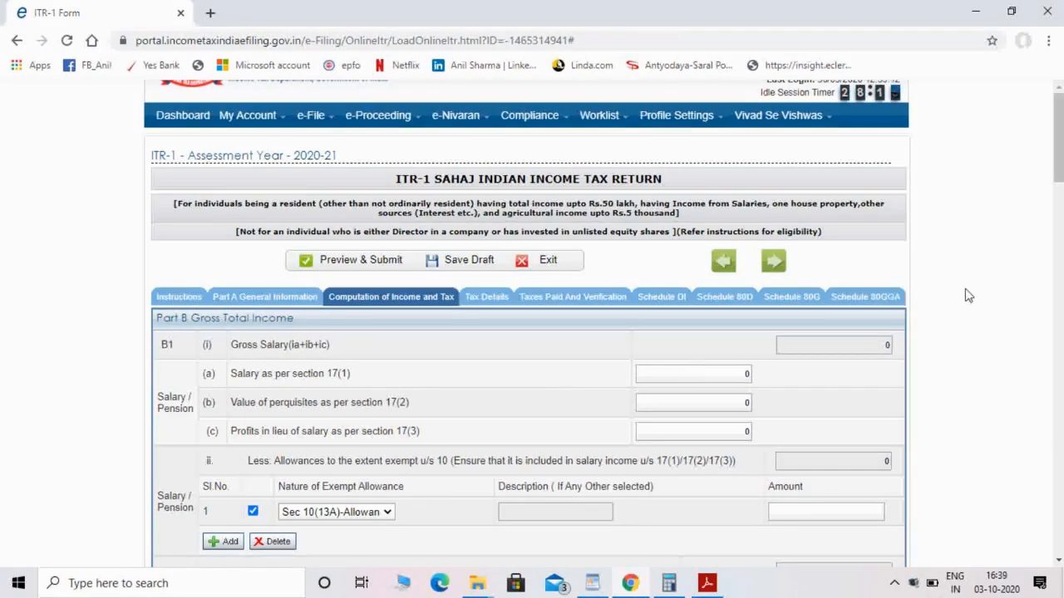
Review the salary fields under Part B Gross Total Income and the matching gross salary entries in the salary certificate PDF
scroll(1056, 170, down, 2)
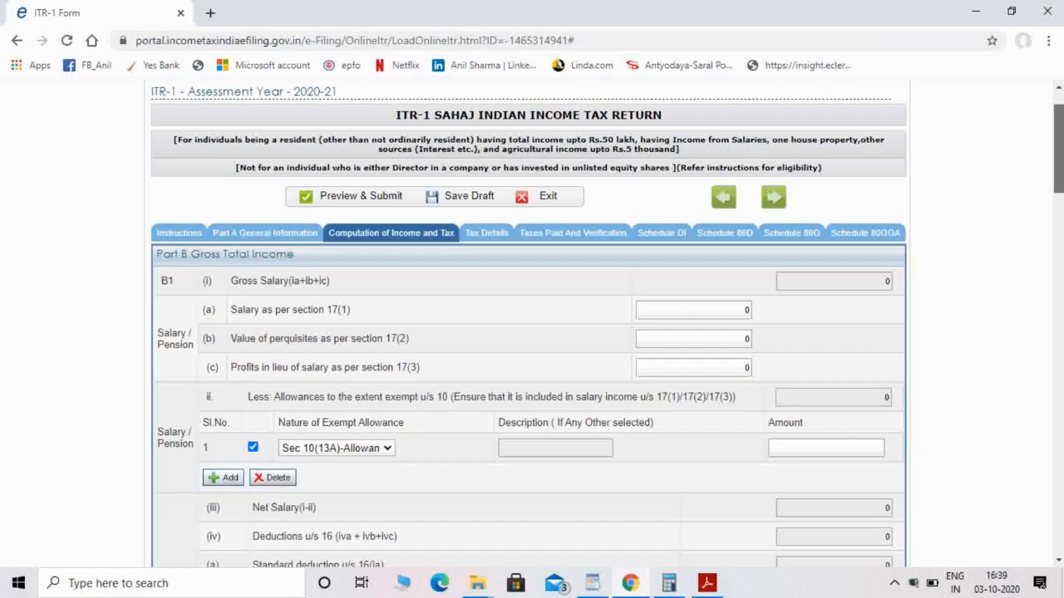
scroll(1056, 170, down, 1)
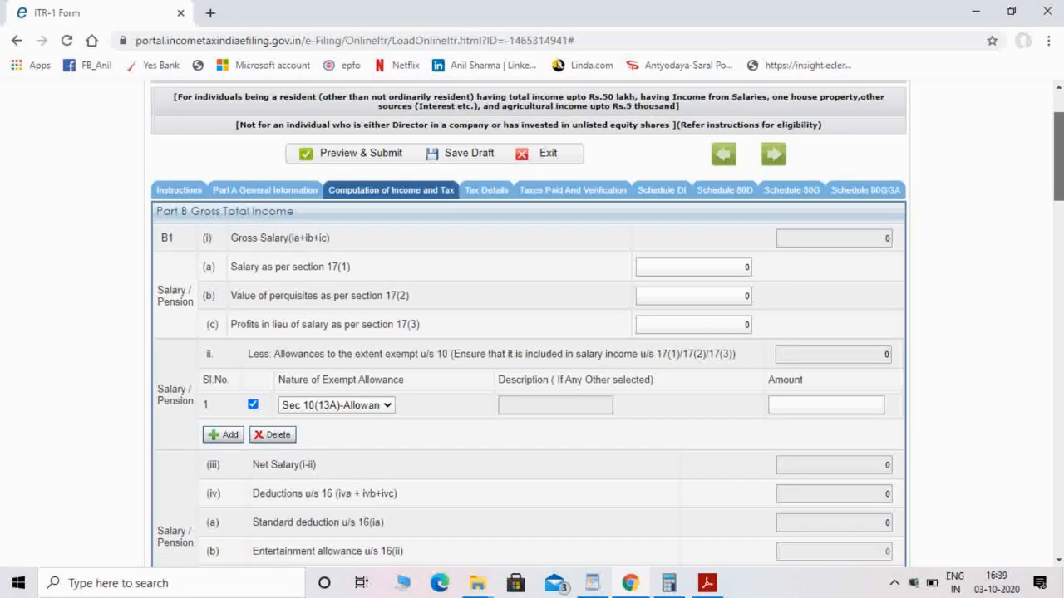
scroll(532, 324, down, 3)
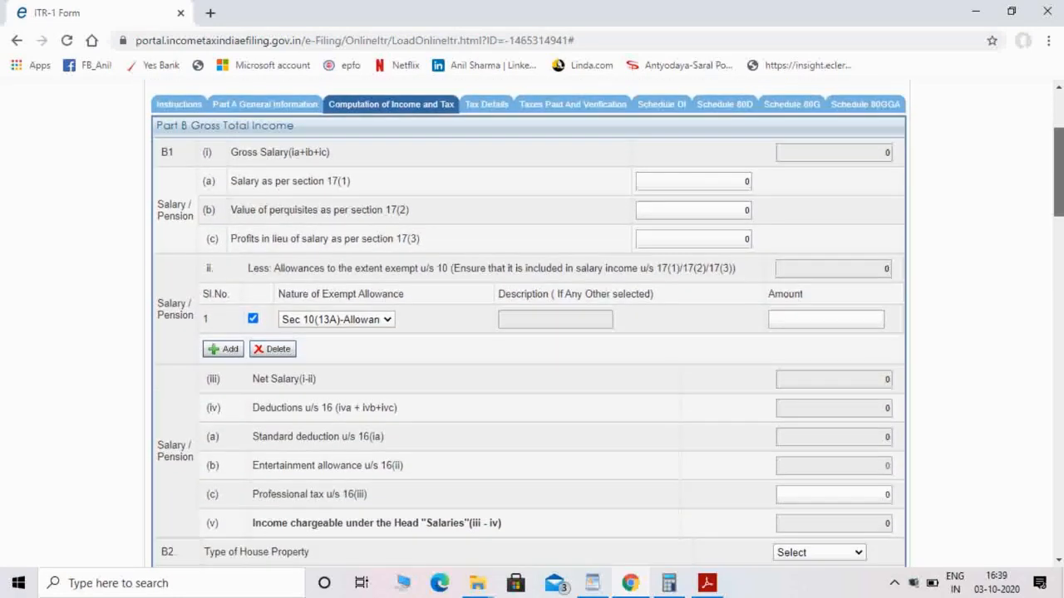
drag(1058, 172, 1058, 172)
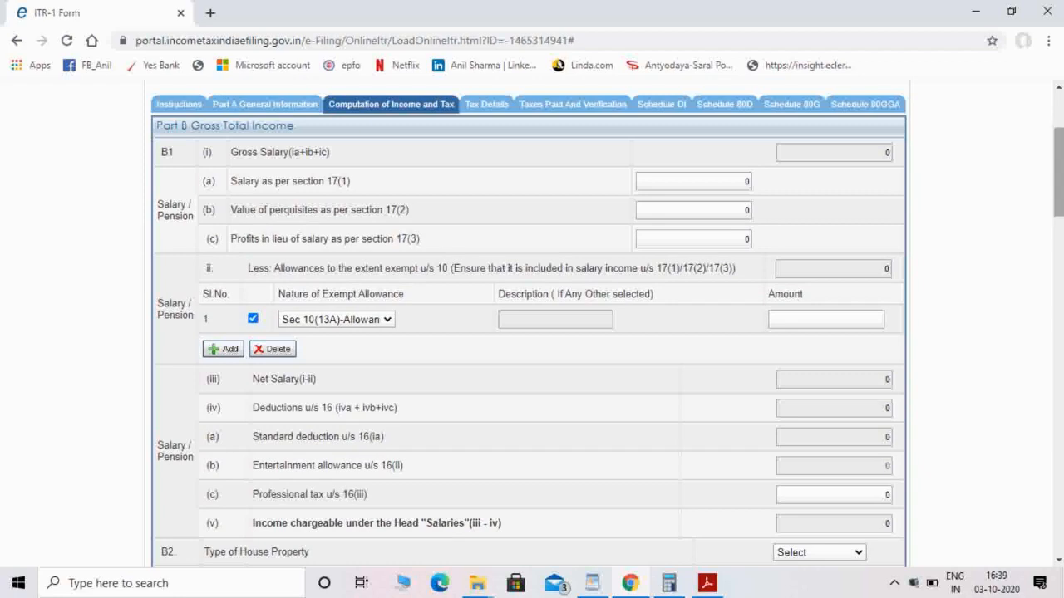
click(708, 584)
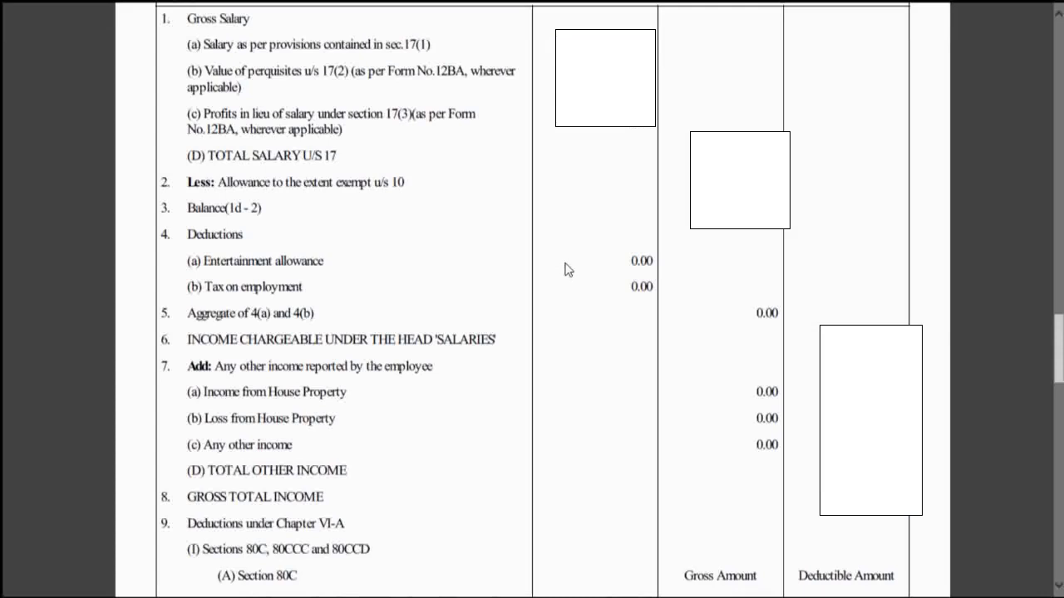
key(alt+Tab)
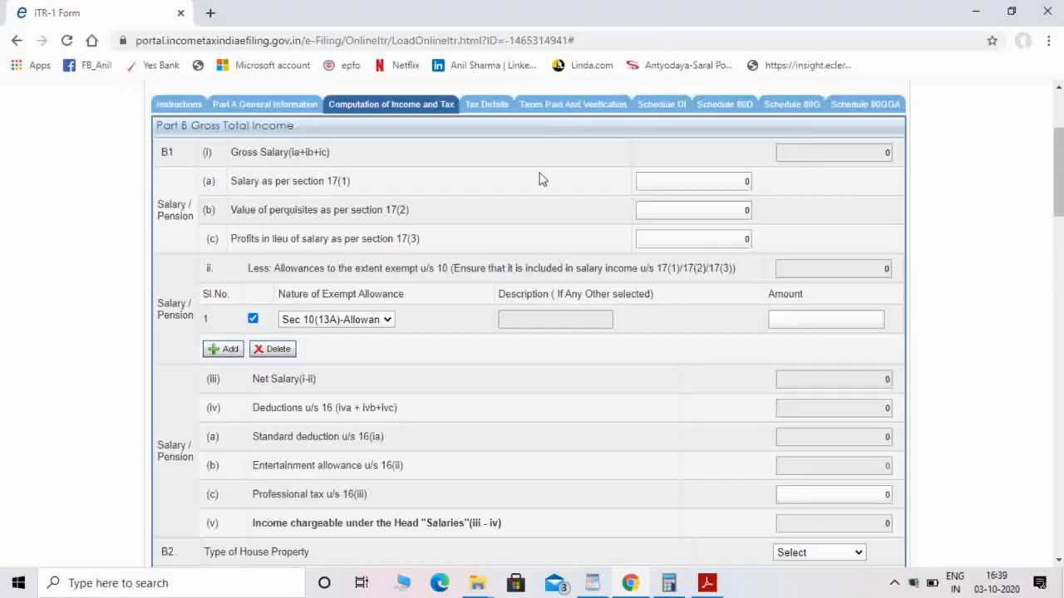
Check the section 17(1) salary in the PDF and set Salary as per section 17(1) in the return to 500000
click(742, 182)
key(alt+Tab)
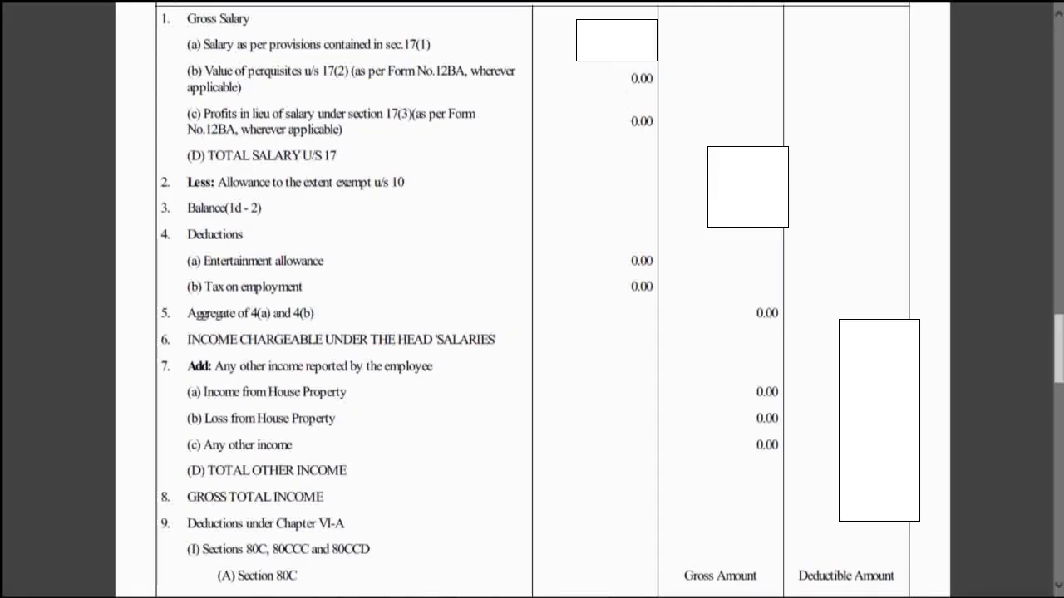
key(alt+Tab)
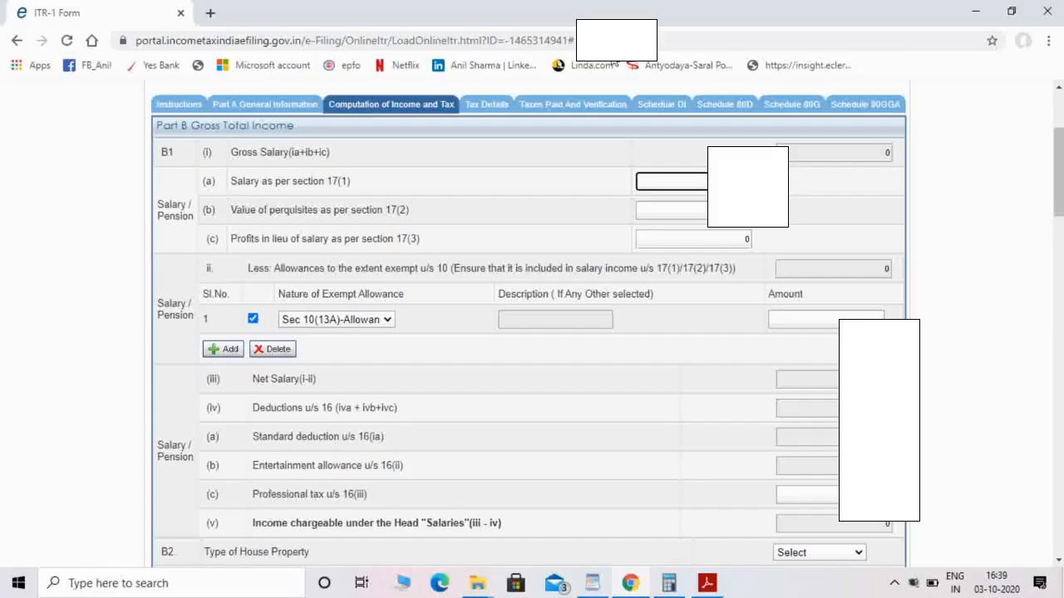
text(20)
key(BackSpace)
key(BackSpace)
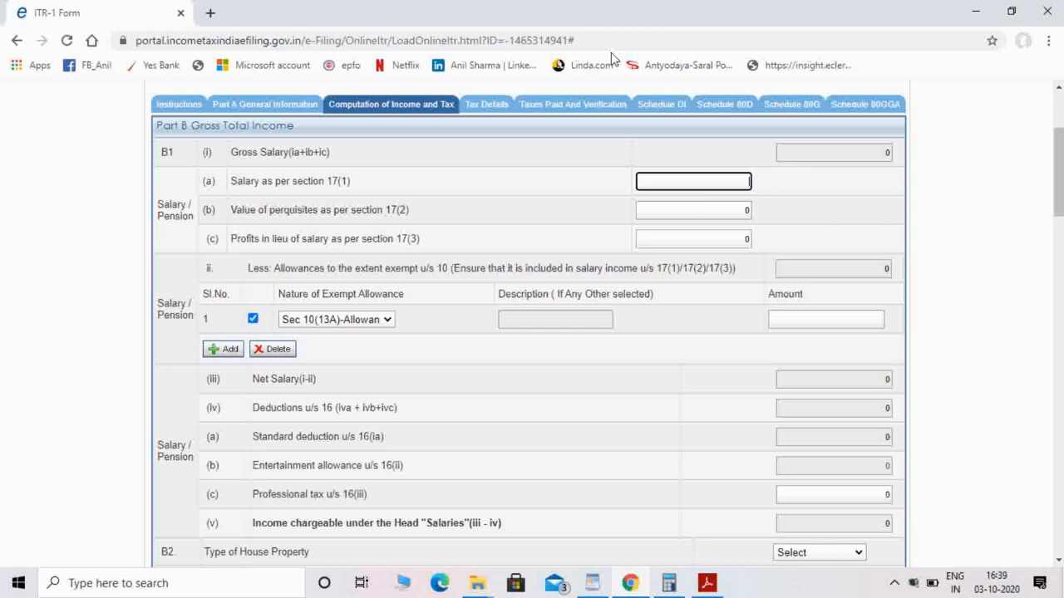
text(500000)
key(Left)
key(Left)
click(893, 223)
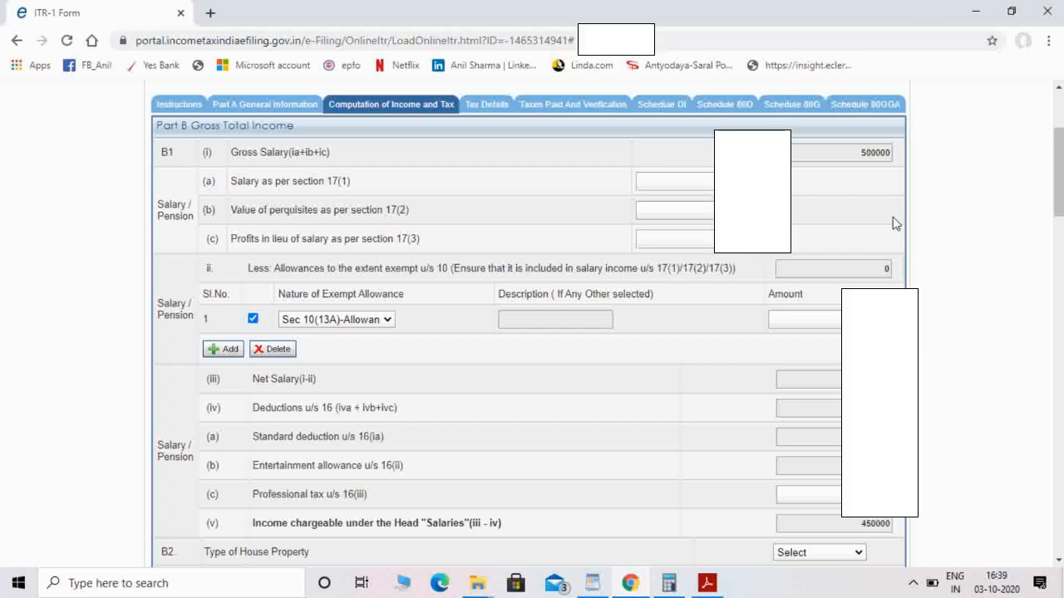
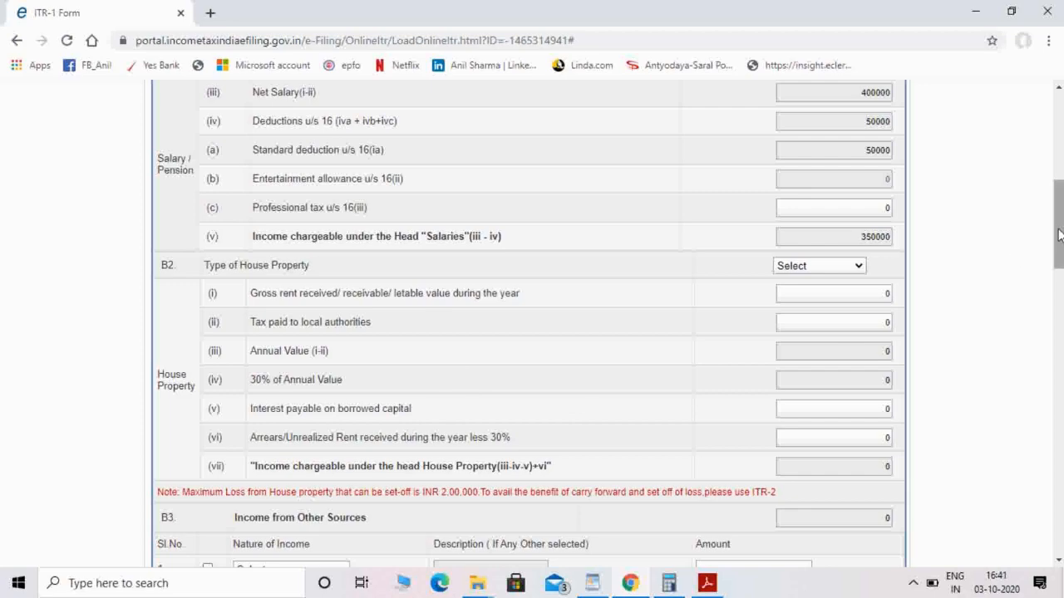
Look up the Section 80C deduction in the salary PDF and set the 80C amount in Part C to 106198
drag(1059, 235, 1059, 323)
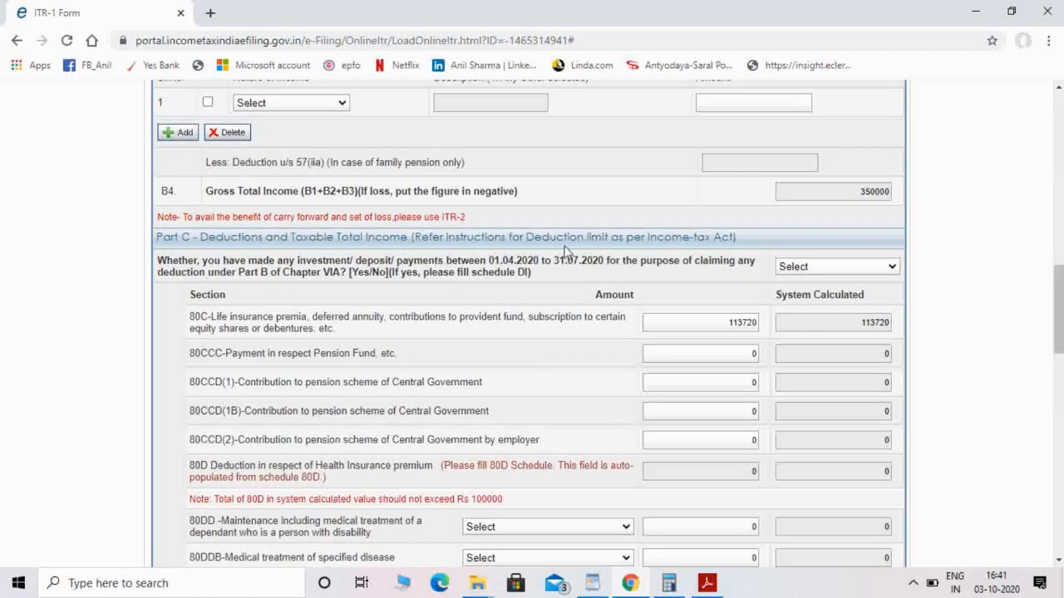
click(715, 324)
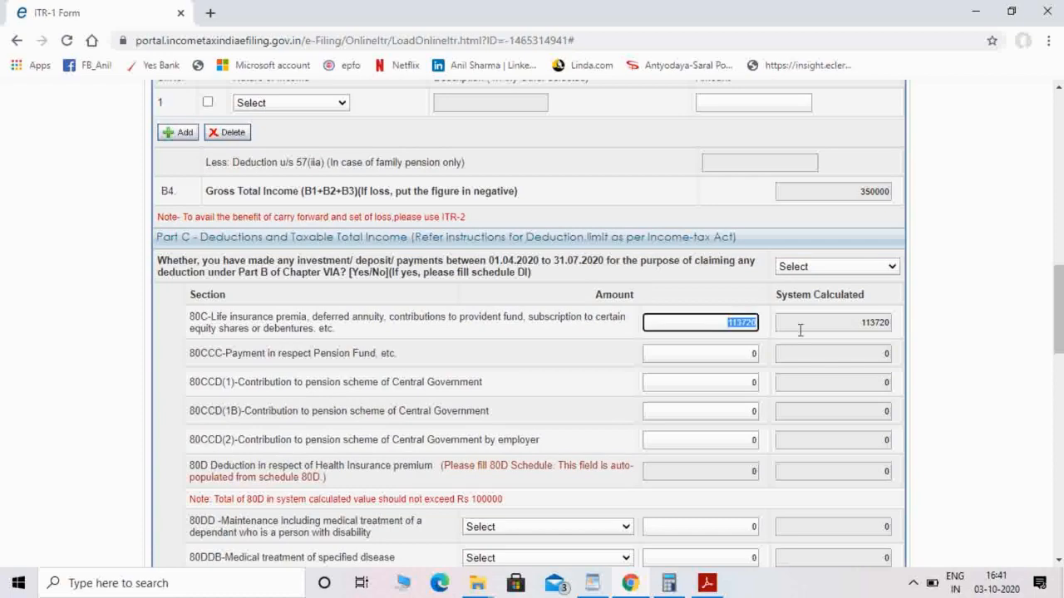
key(BackSpace)
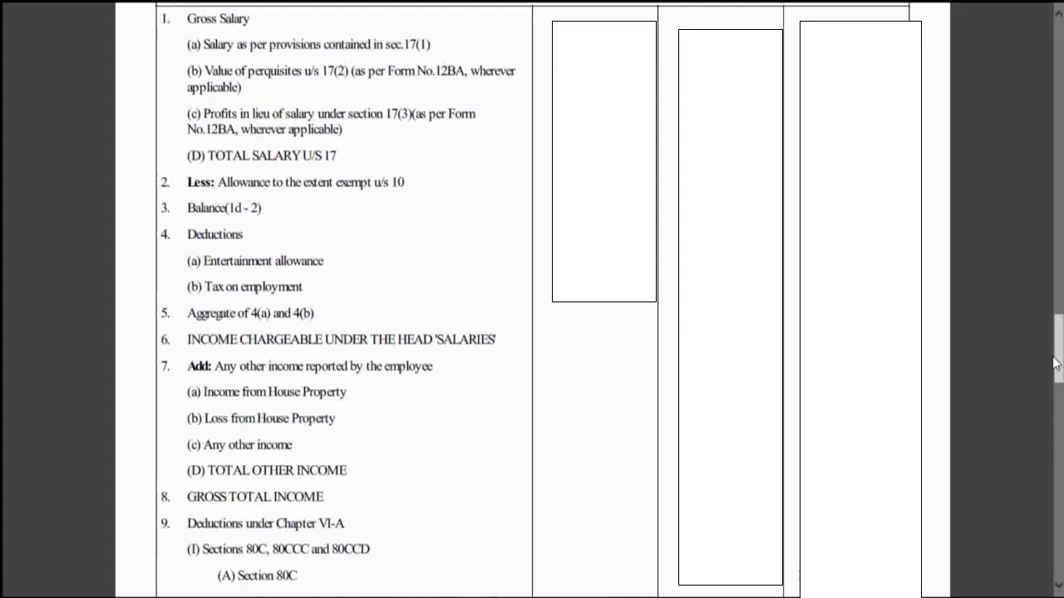
scroll(1055, 363, down, 5)
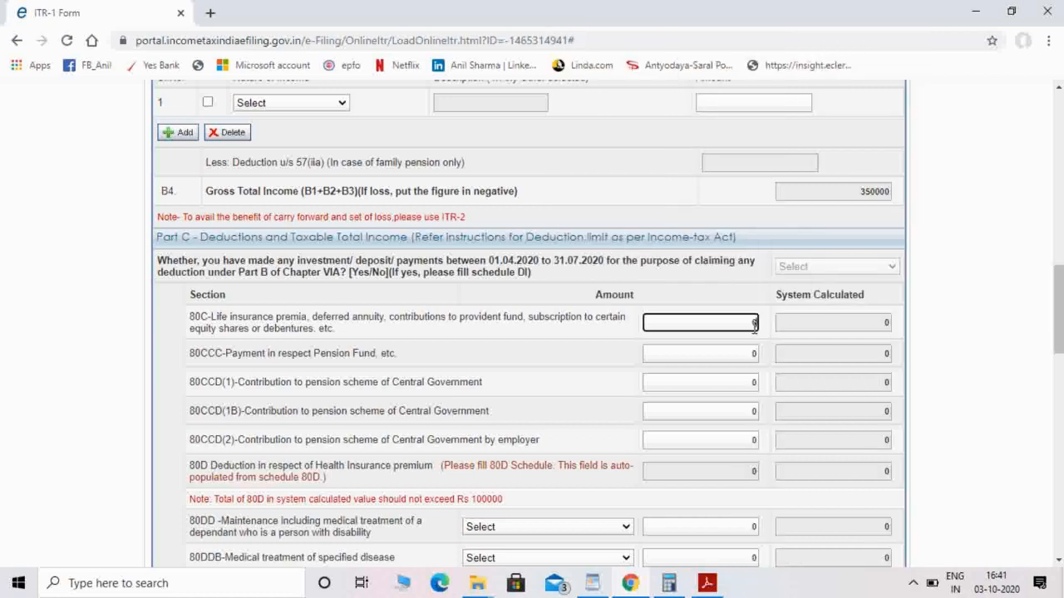
double_click(752, 324)
text(106198)
click(979, 377)
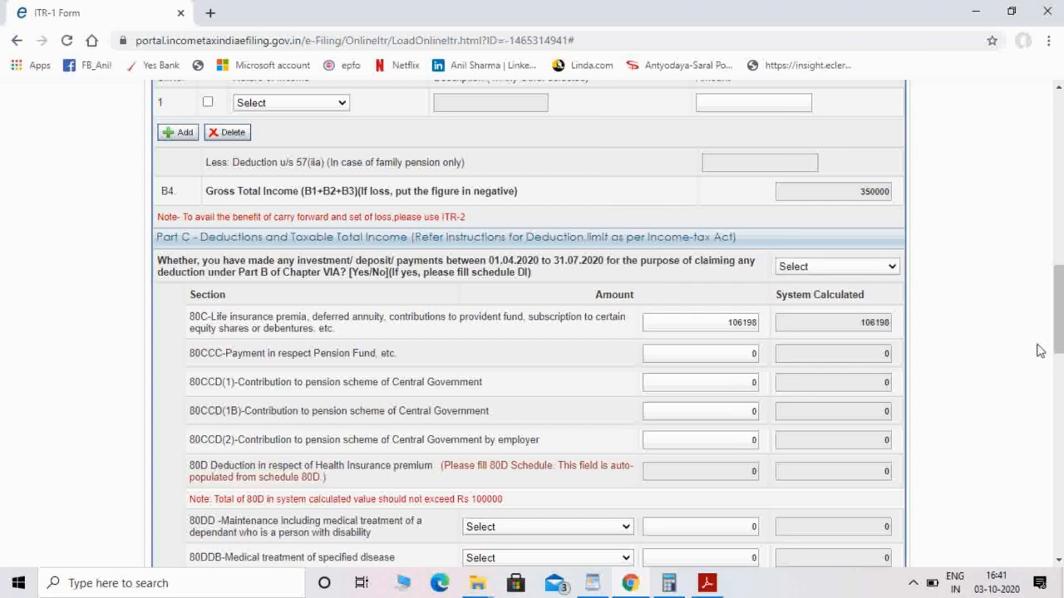
Open Schedule 80D from the health insurance premium entry in the Part C deductions
drag(1059, 335, 1054, 349)
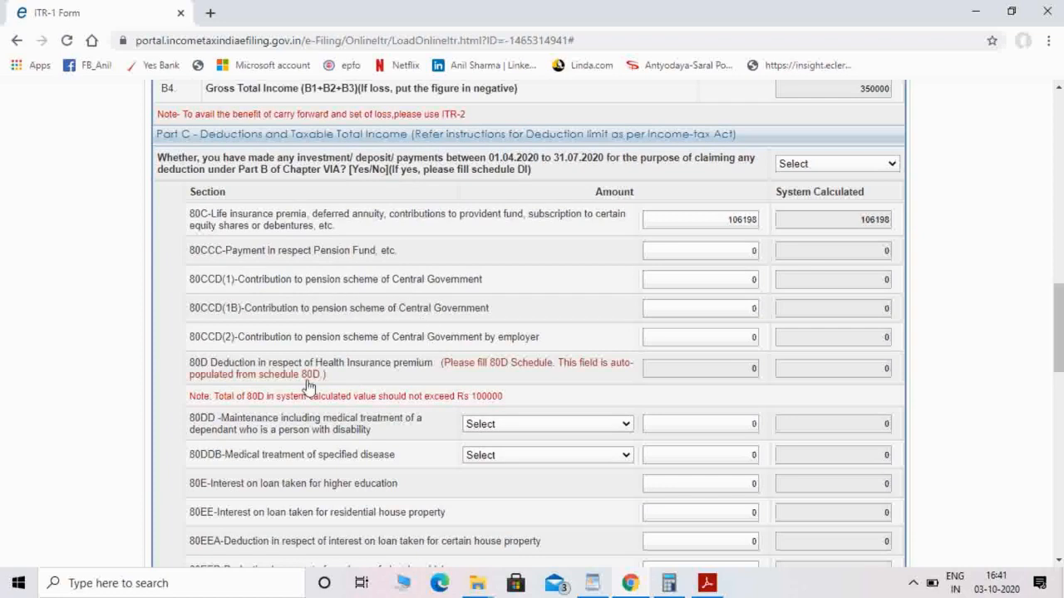
click(538, 370)
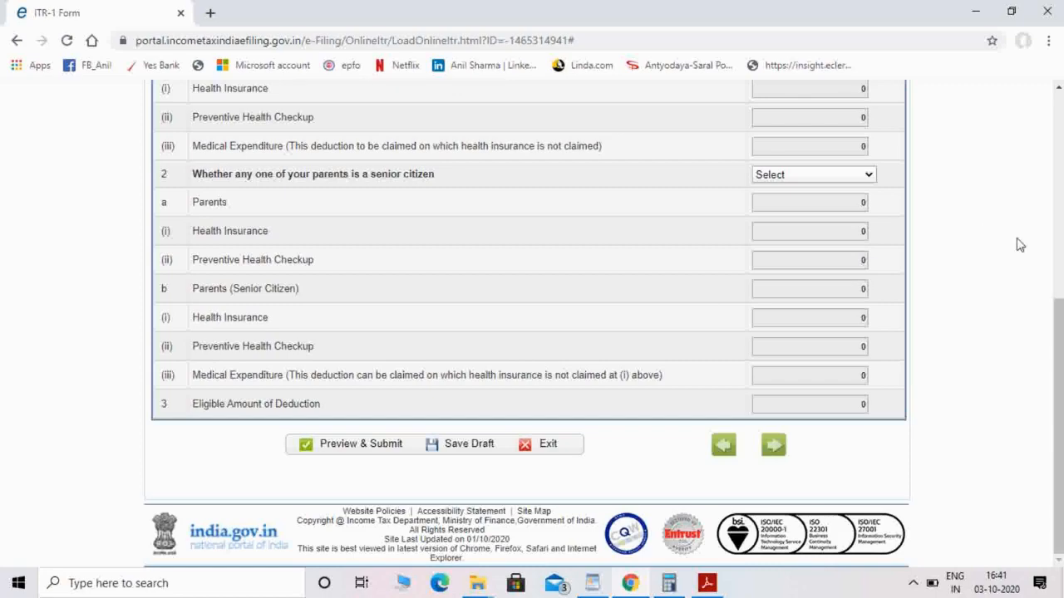
drag(1061, 352, 1062, 249)
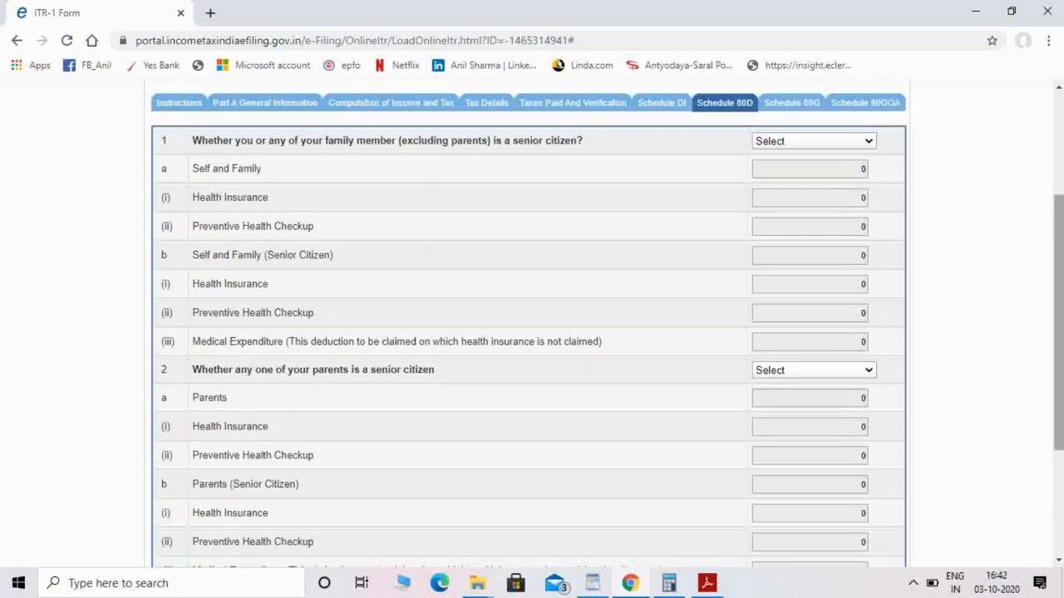
Answer YES to whether the filer or a family member is a senior citizen and view the choices for the parents' question
click(868, 143)
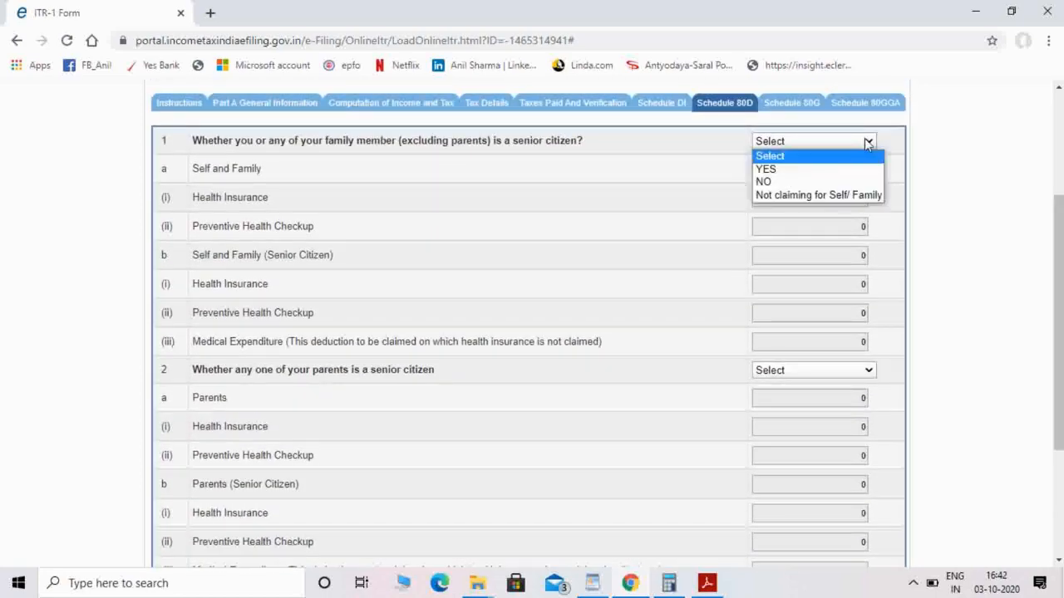
click(819, 170)
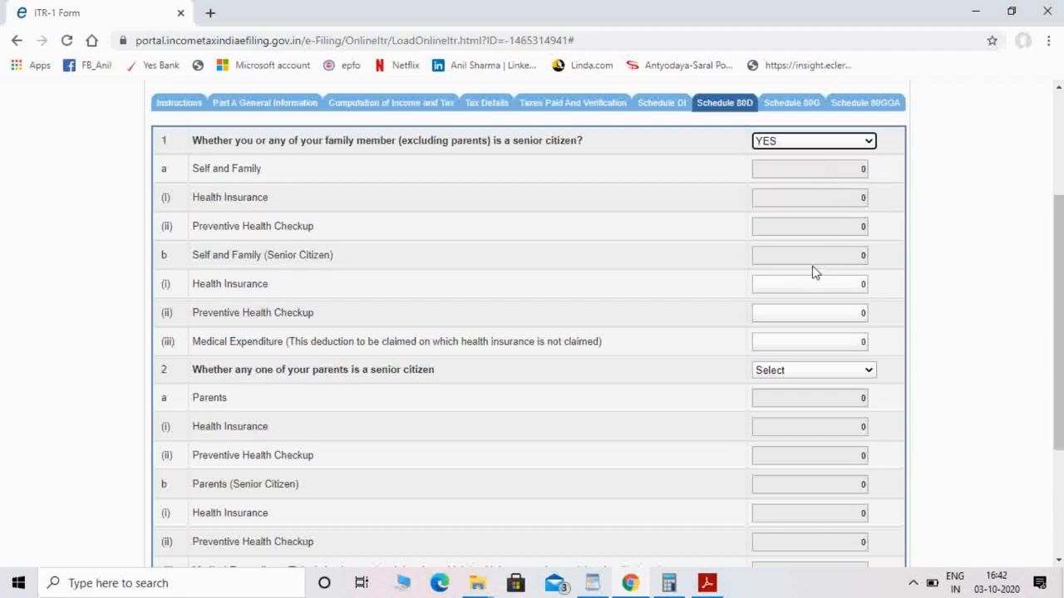
click(864, 373)
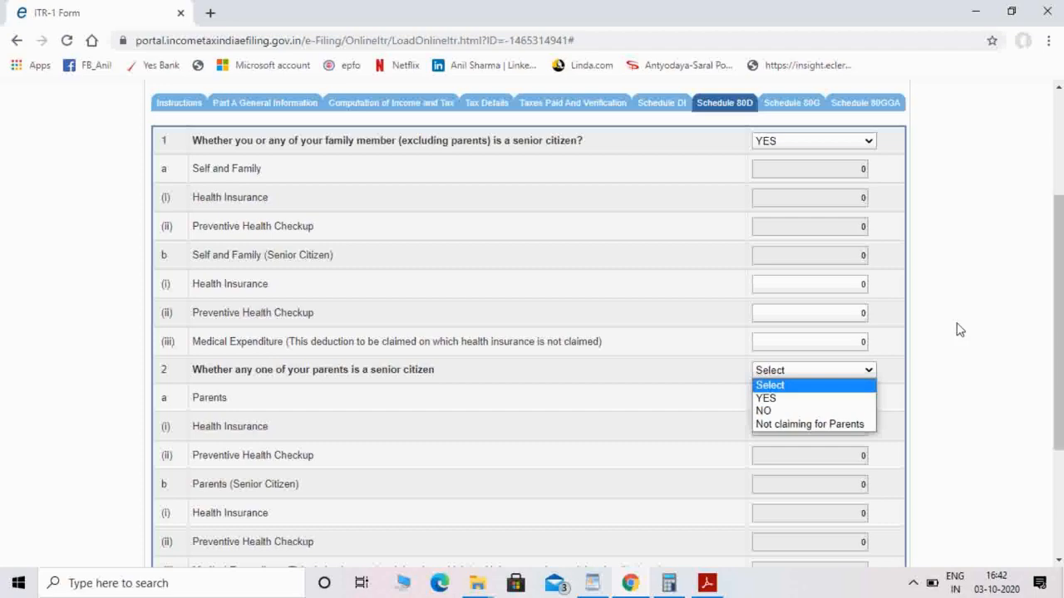
scroll(960, 330, down, 3)
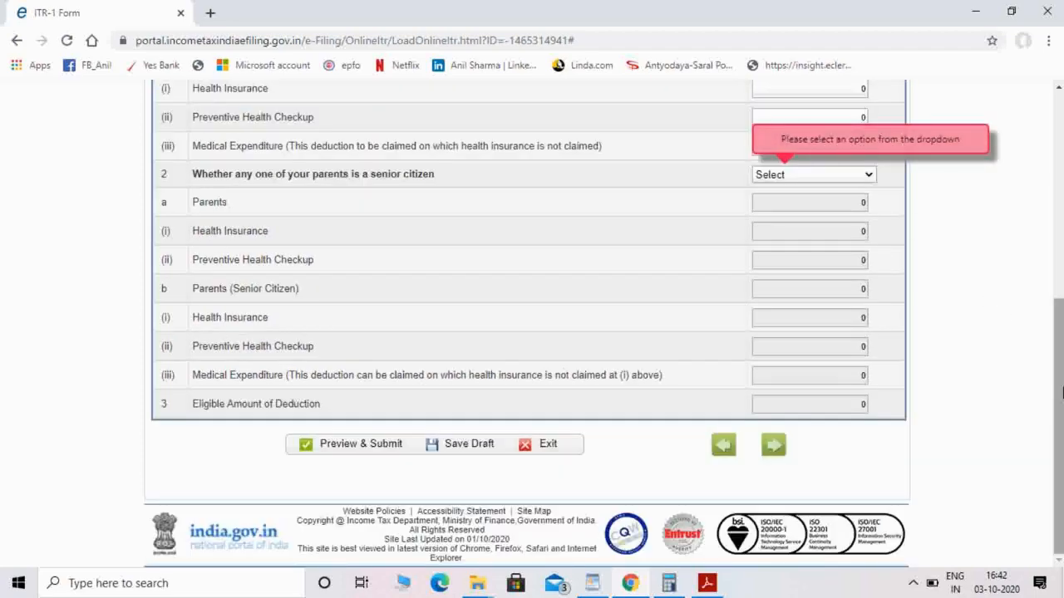
drag(1061, 391, 1061, 276)
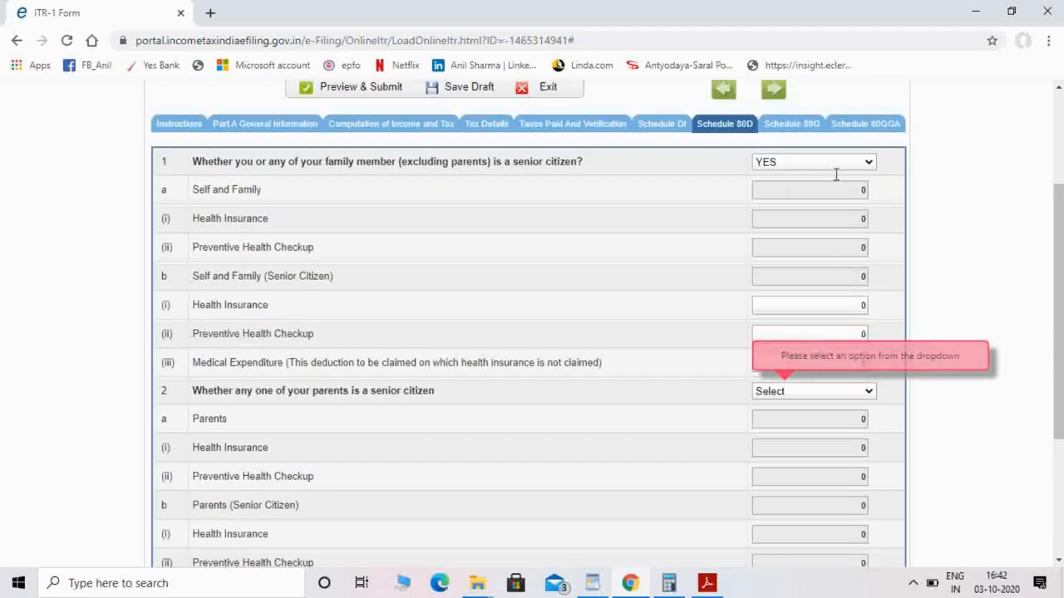
Reset the senior citizen question for self and family to Select and leave the parents' question at Select in Schedule 80D
click(867, 162)
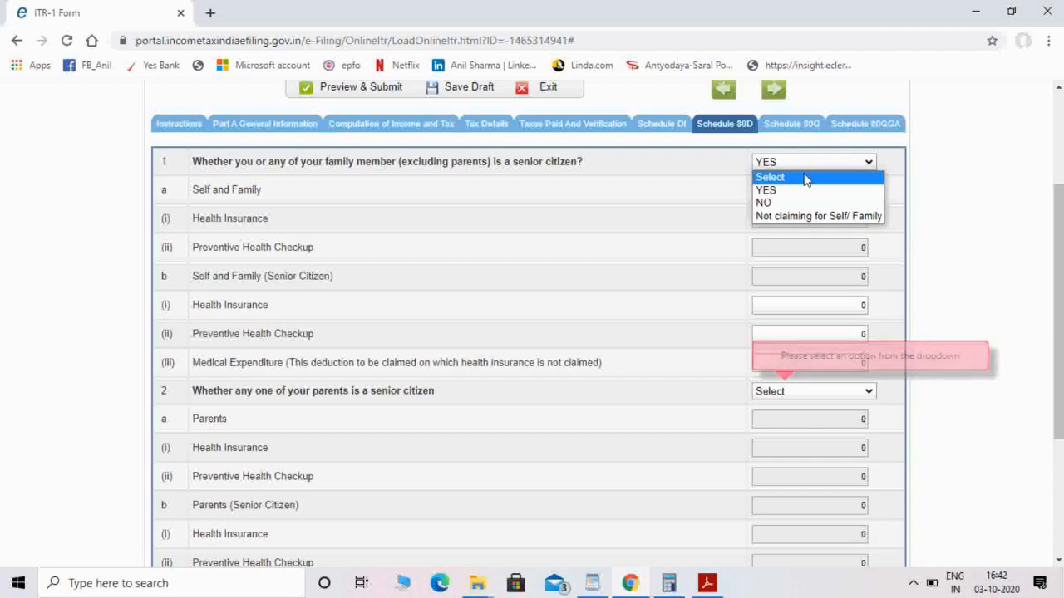
click(804, 180)
click(866, 392)
click(810, 411)
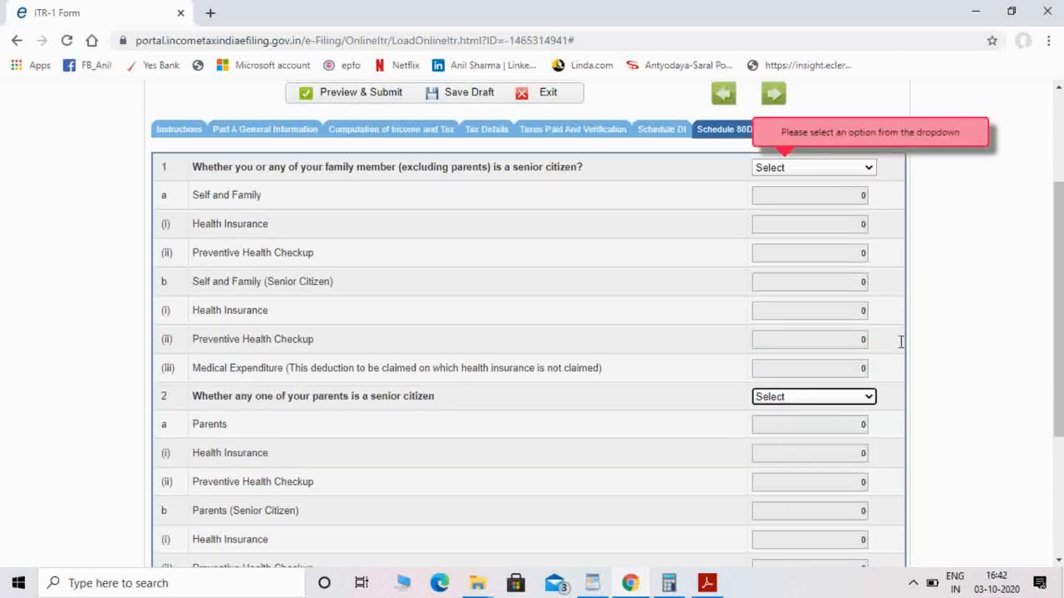
Answer NO to both senior citizen questions in Schedule 80D, for the parents and for self and family
scroll(433, 138, down, 3)
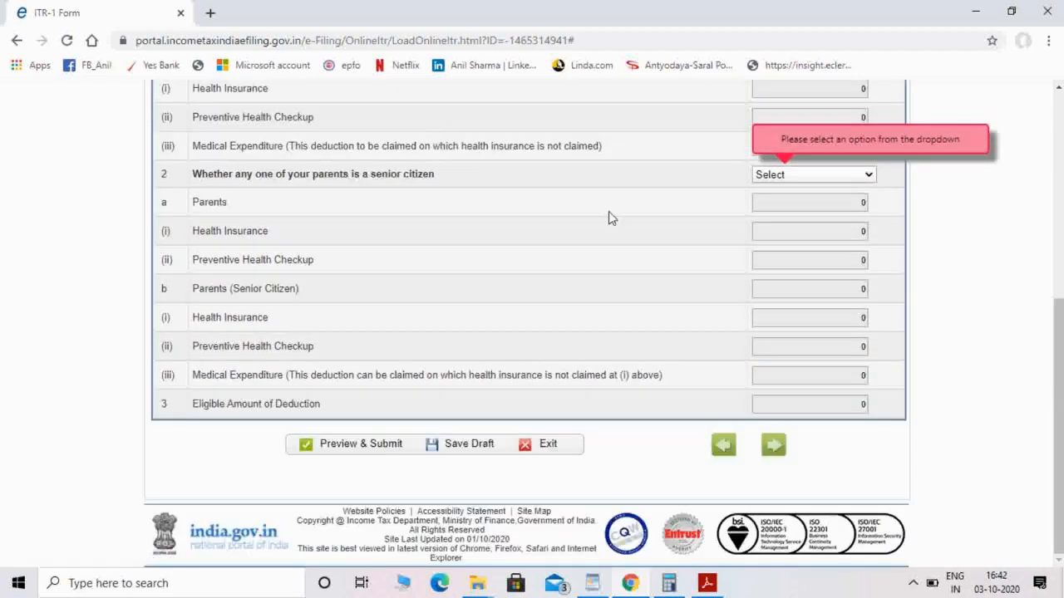
click(832, 177)
click(805, 216)
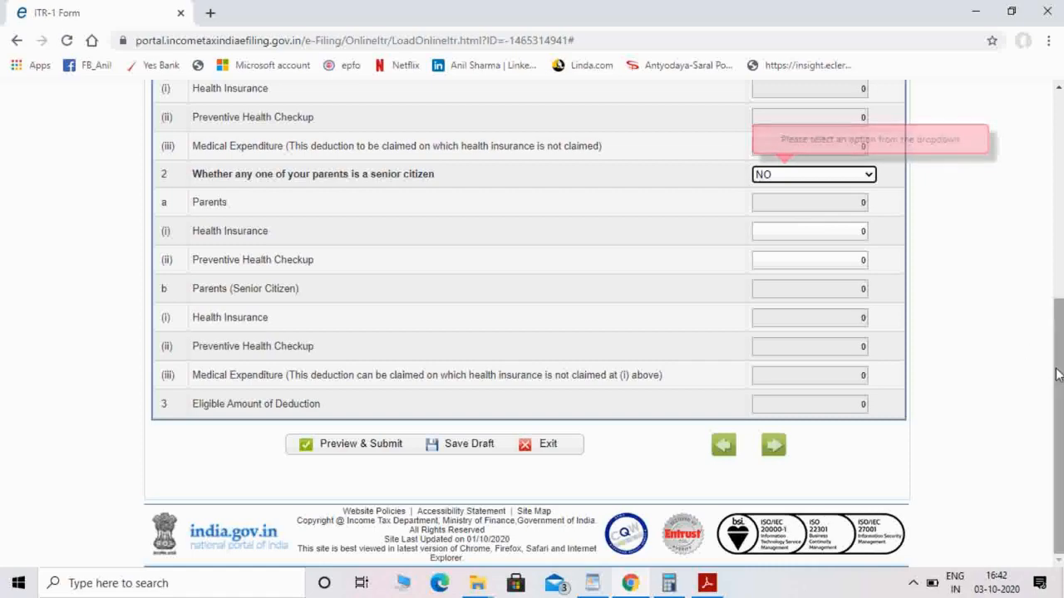
drag(1057, 374, 1056, 232)
click(866, 219)
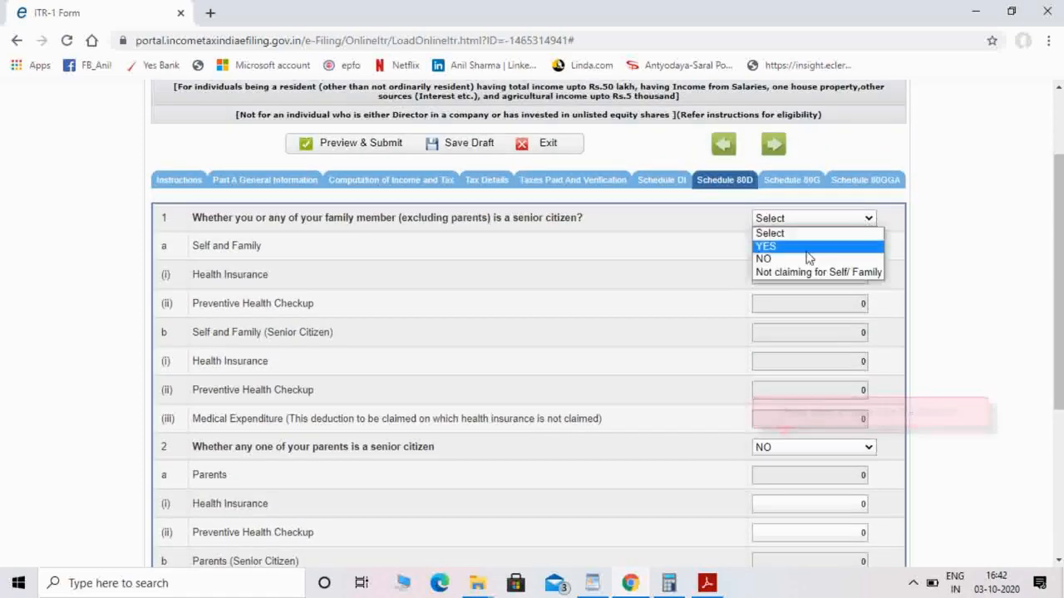
click(805, 258)
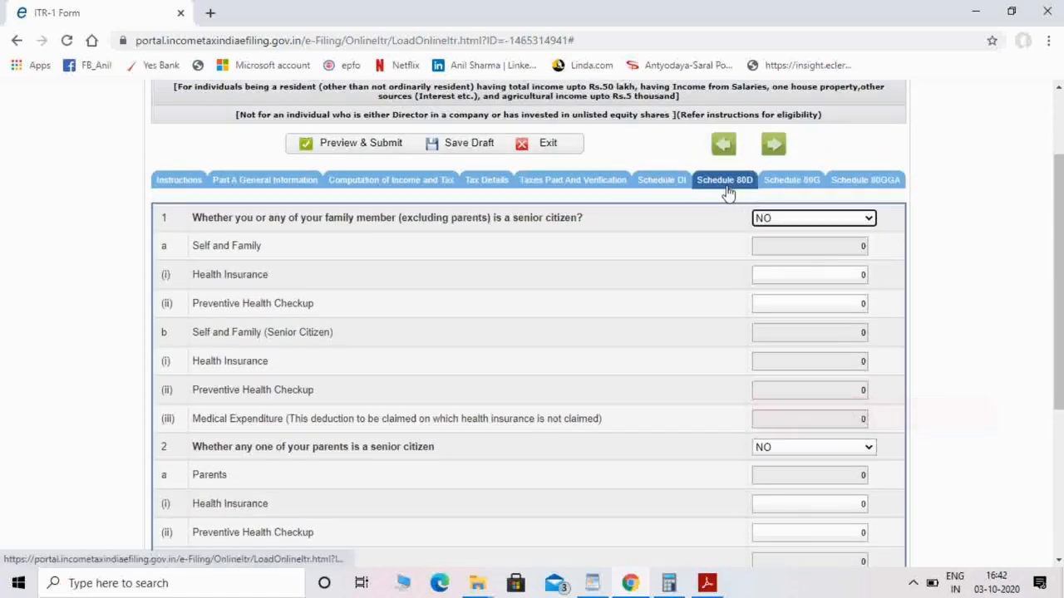
Return to Computation of Income and Tax and review the Part C deductions, total deductions, total income and Part D tax computation
click(407, 181)
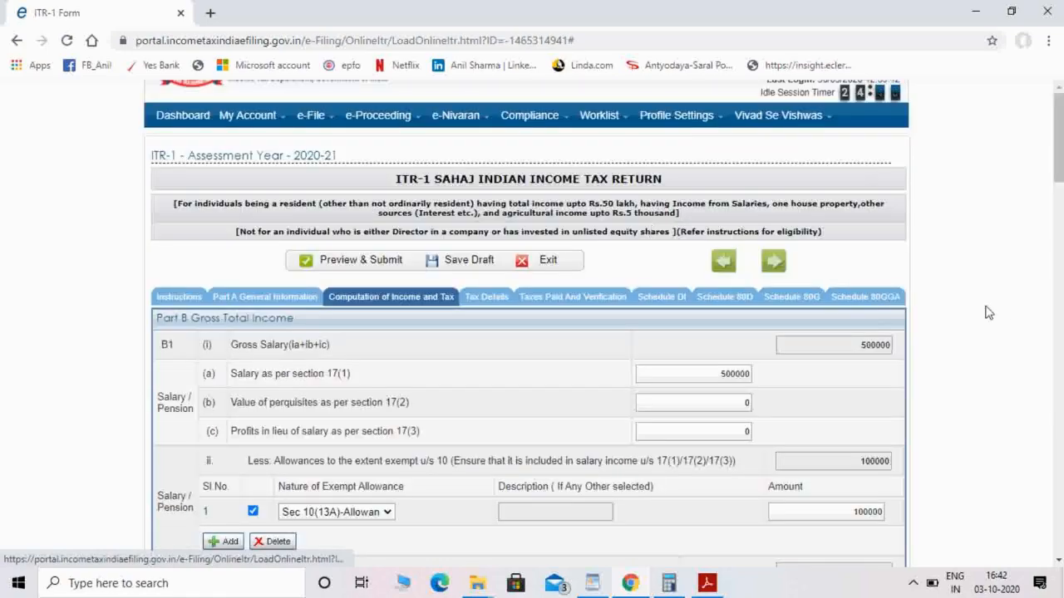
drag(1057, 133, 1057, 362)
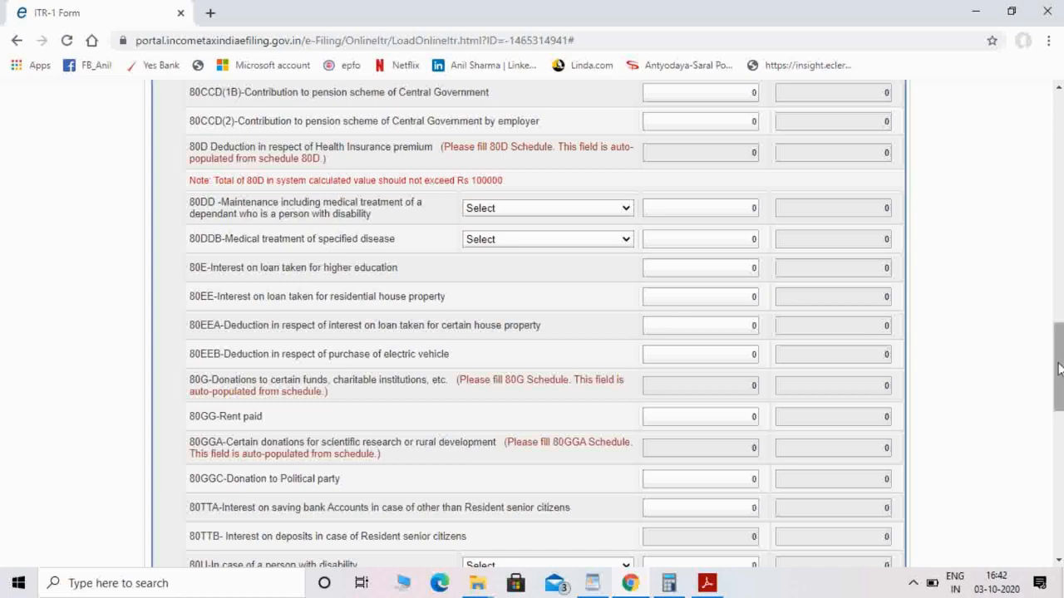
drag(1059, 369, 1061, 382)
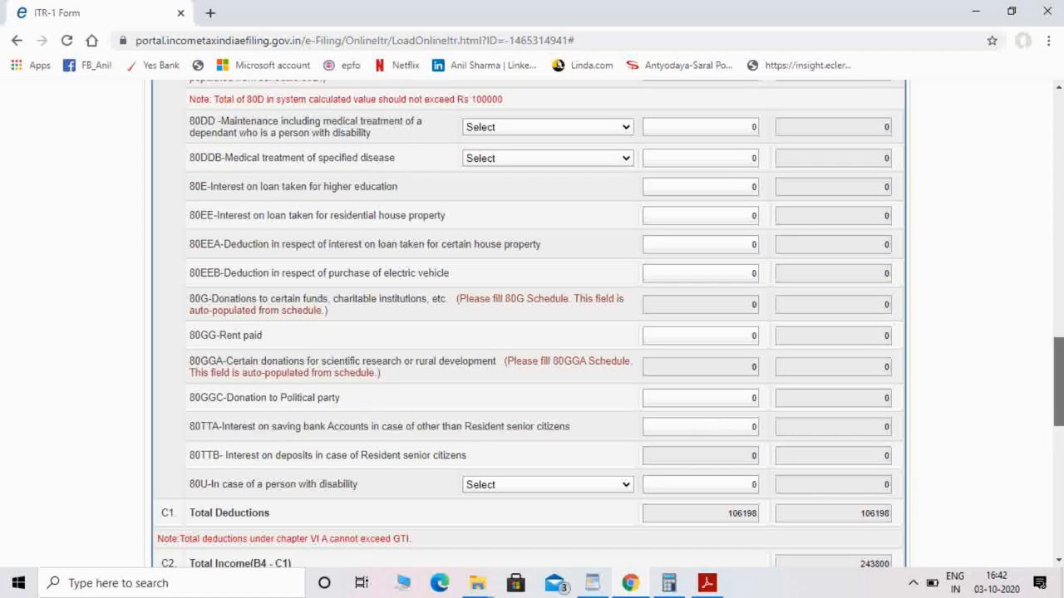
scroll(1058, 383, down, 2)
drag(1058, 403, 1058, 406)
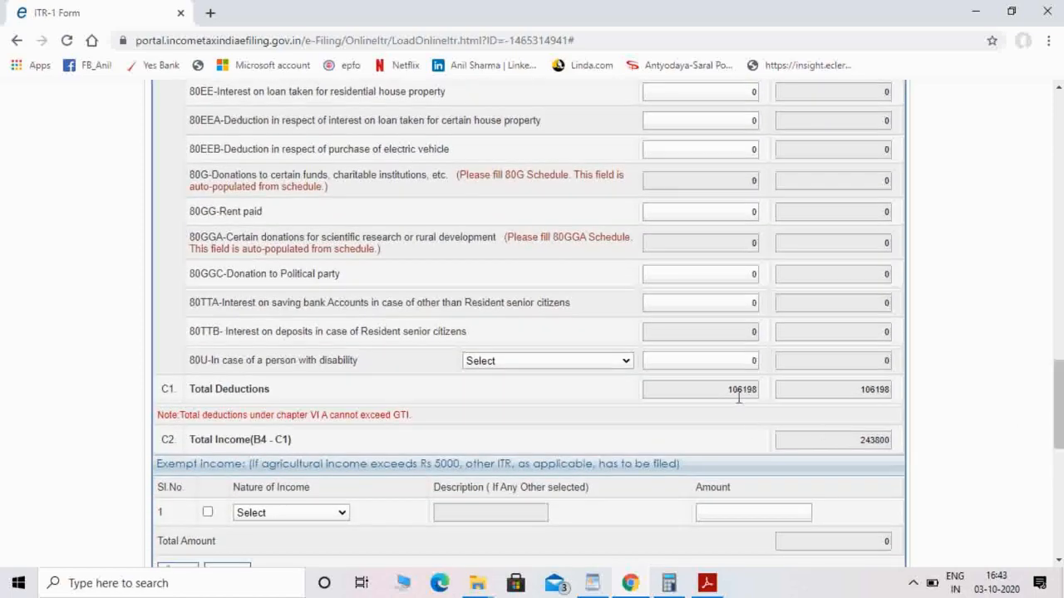
drag(728, 394, 763, 396)
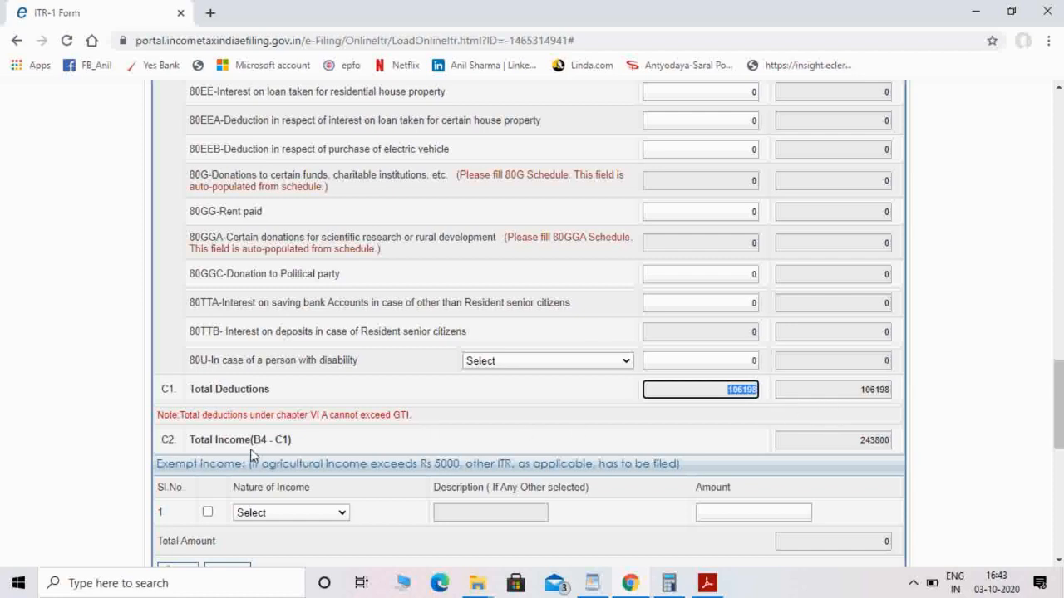
click(843, 446)
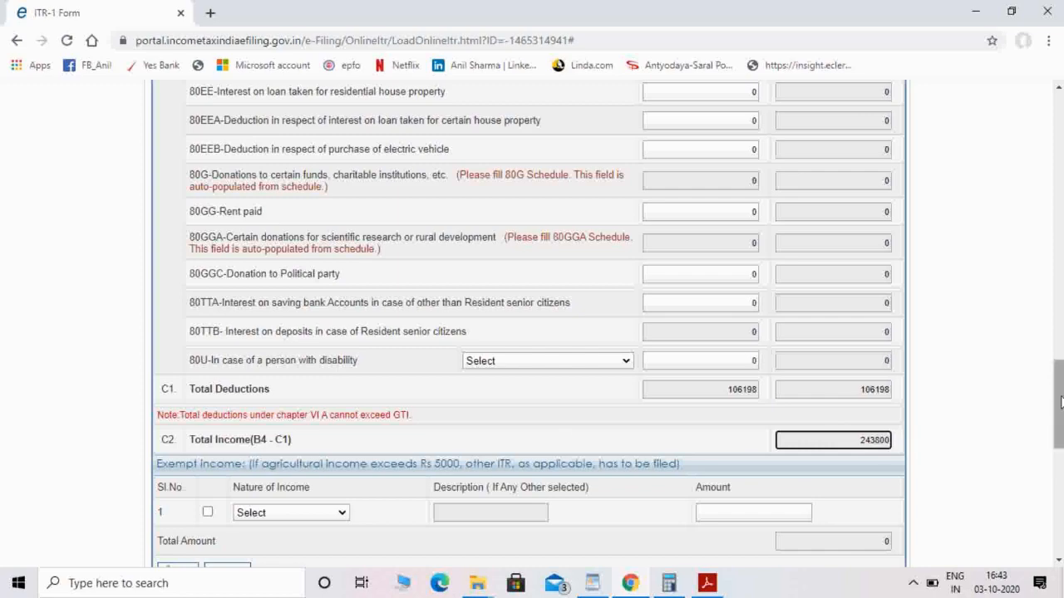
drag(1058, 404, 1058, 470)
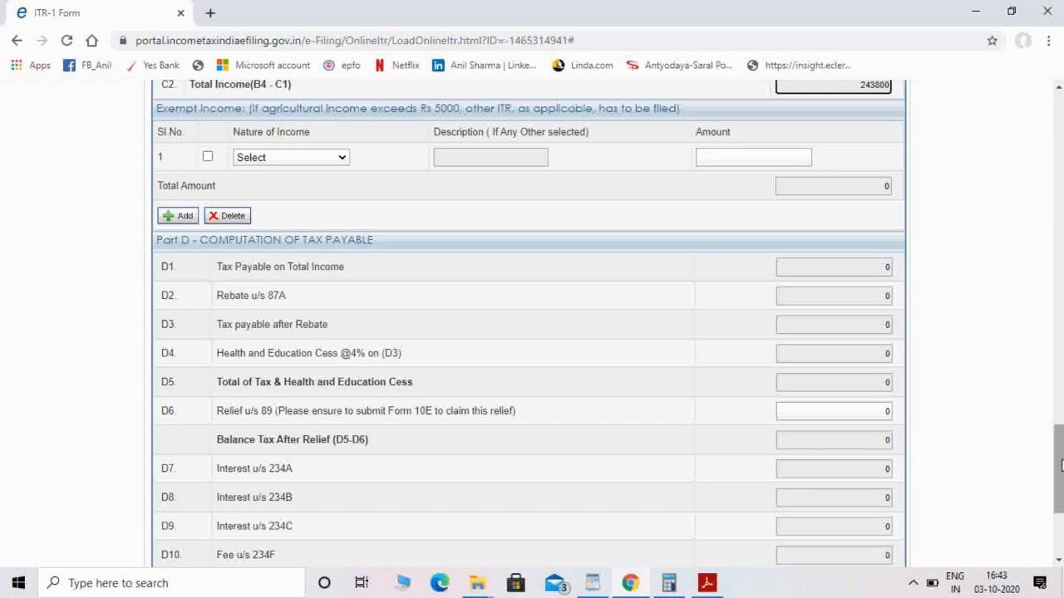
Set Salary as per section 17(1) in Part B to 750000
drag(1060, 466, 1057, 143)
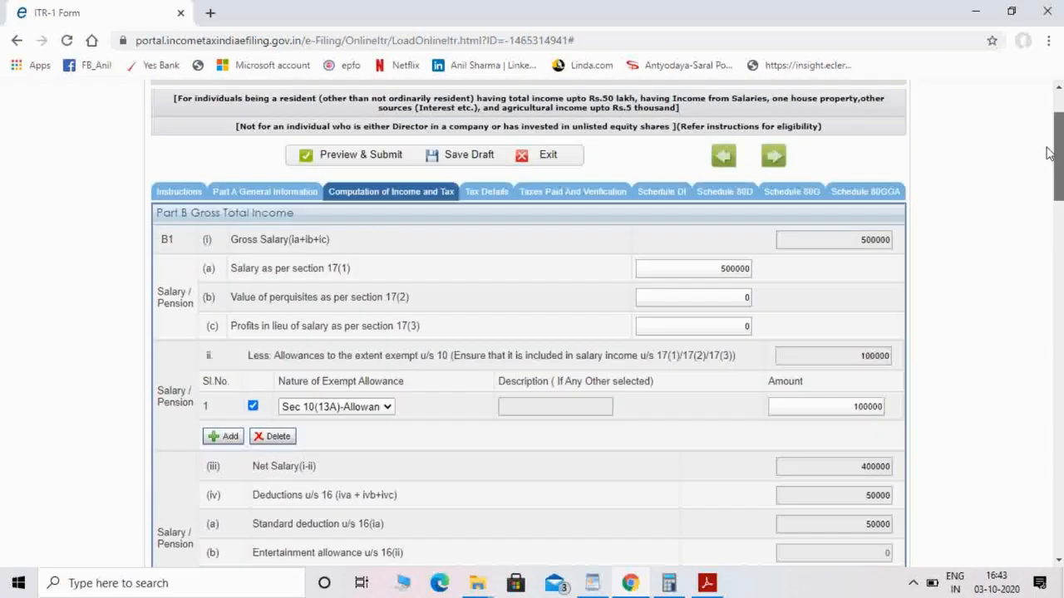
click(722, 266)
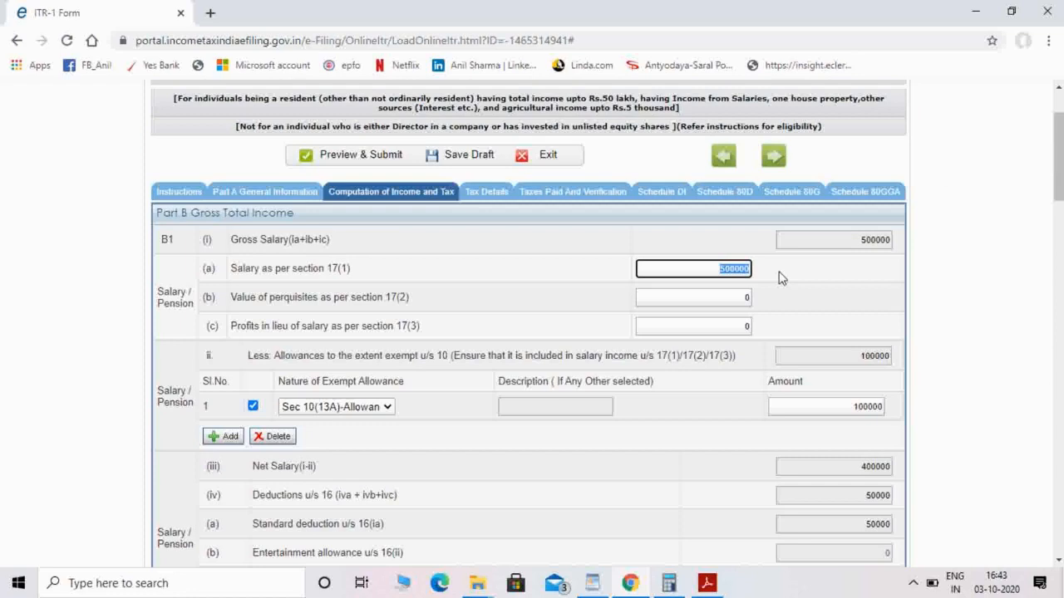
key(Left)
click(937, 324)
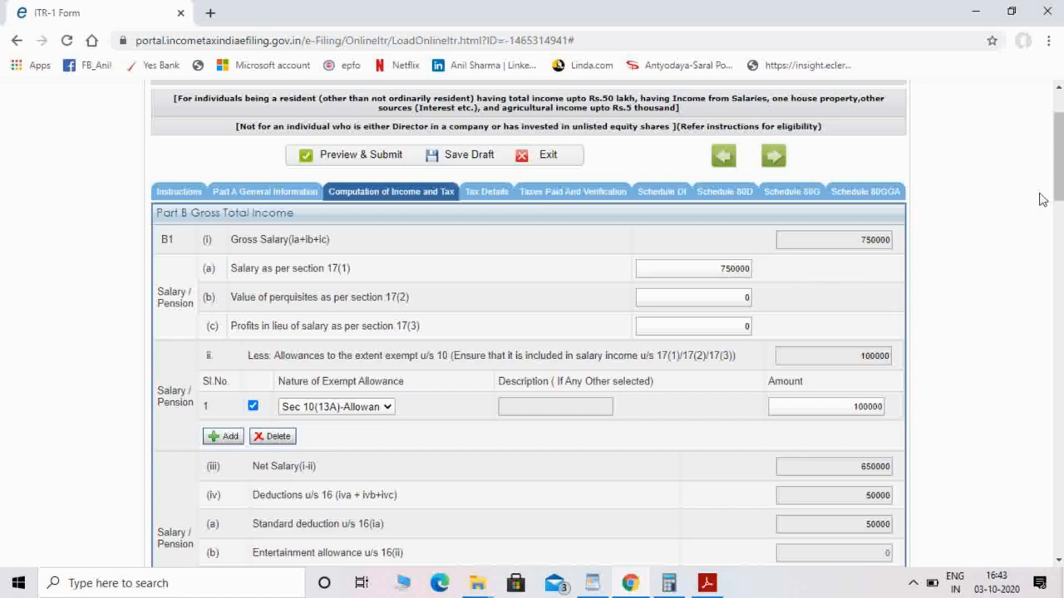
Check the total income, the tax payable on it and the rebate u/s 87A for the changed salary
drag(1062, 180, 1062, 482)
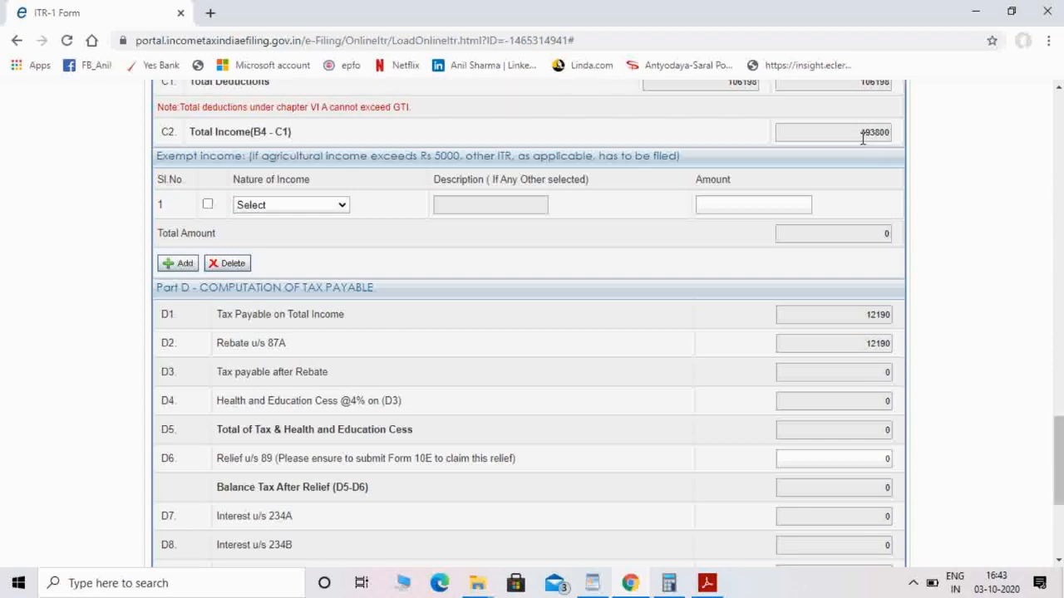
drag(862, 132, 898, 141)
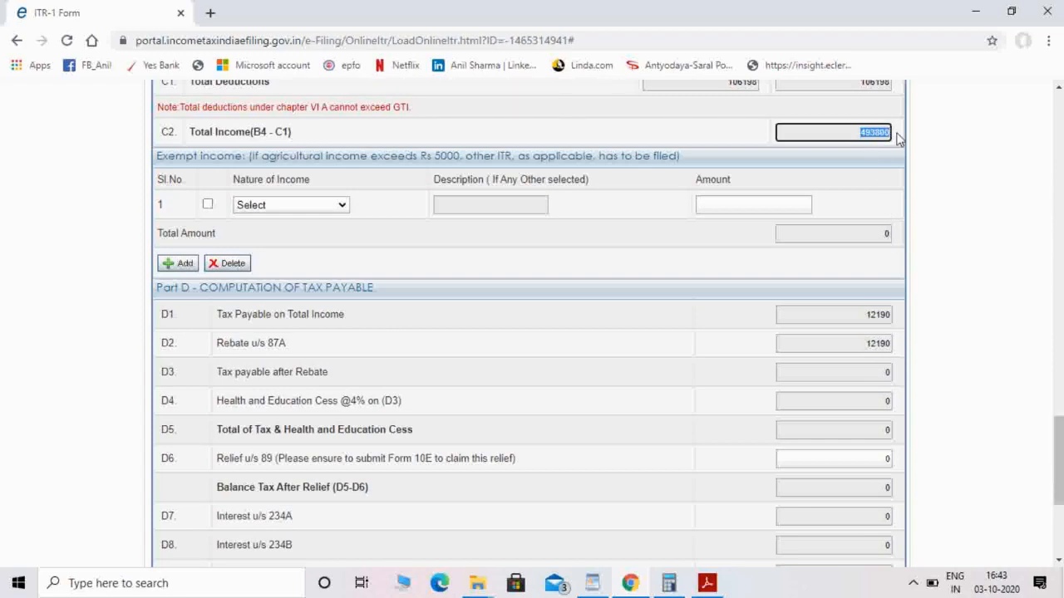
click(977, 221)
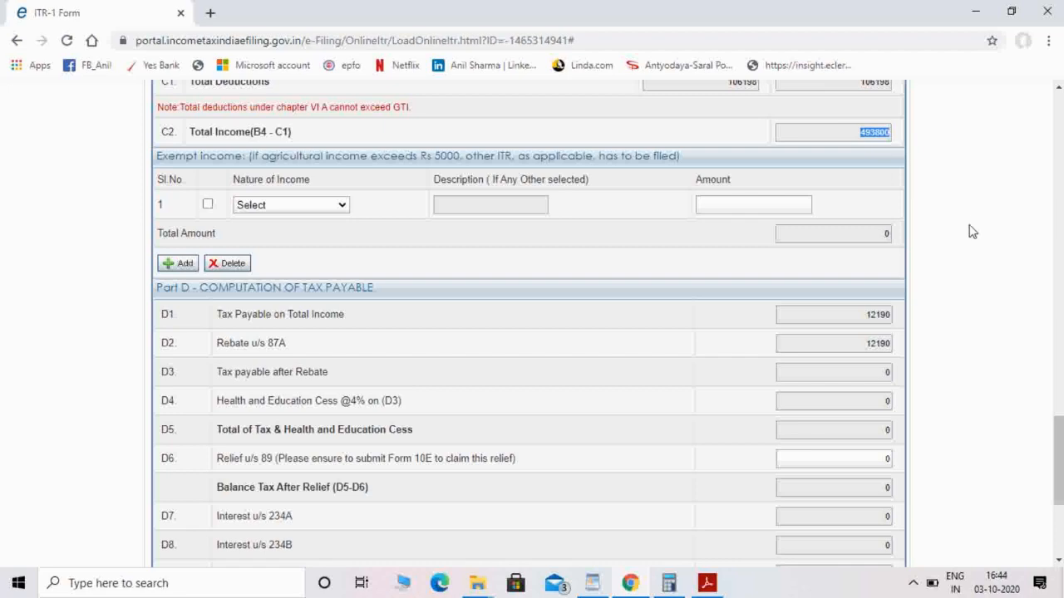
drag(864, 315, 903, 321)
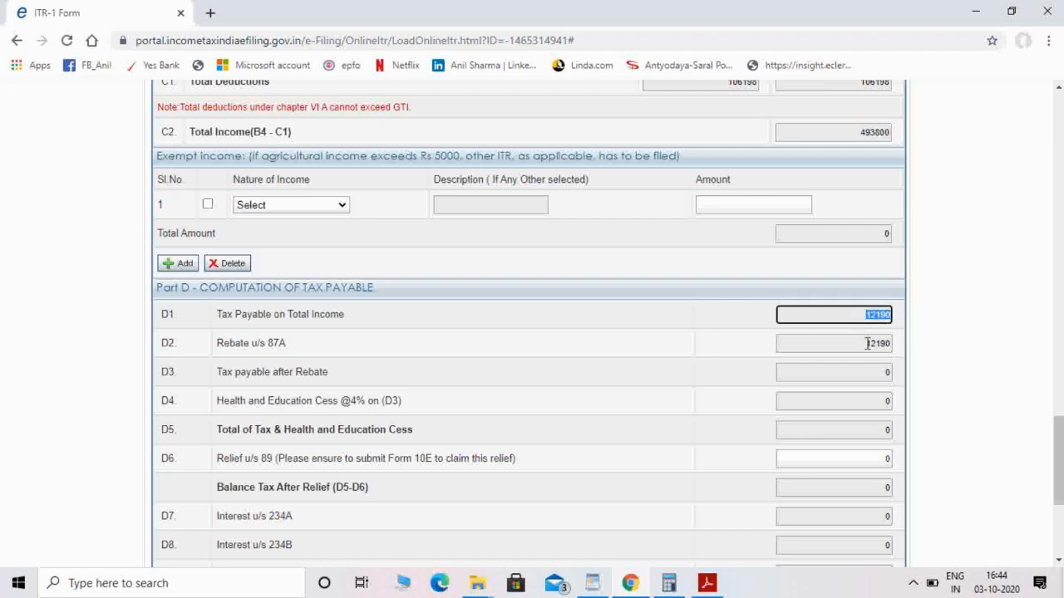
click(292, 346)
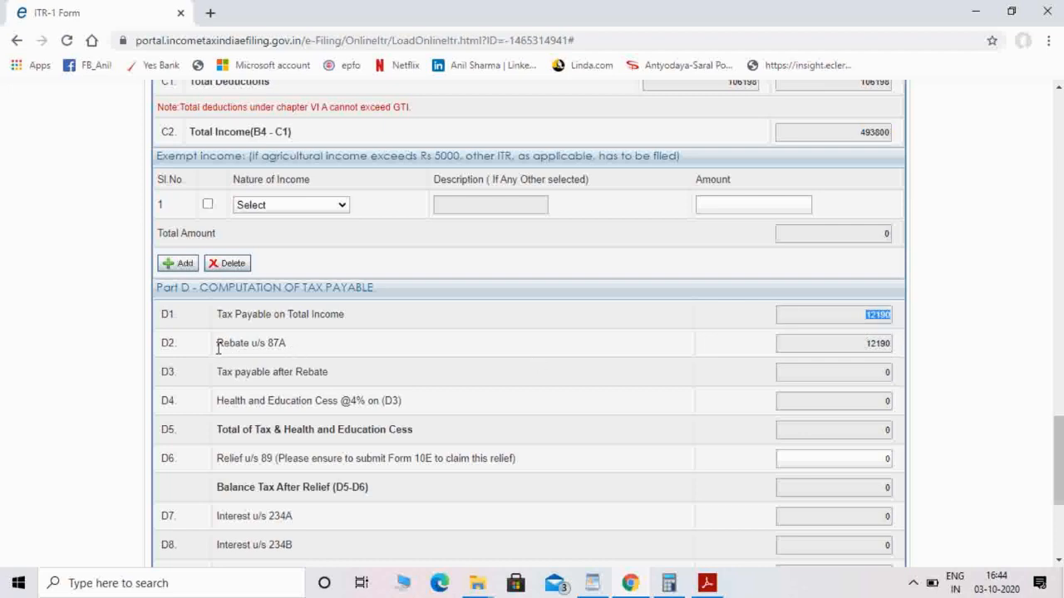
drag(867, 343, 906, 352)
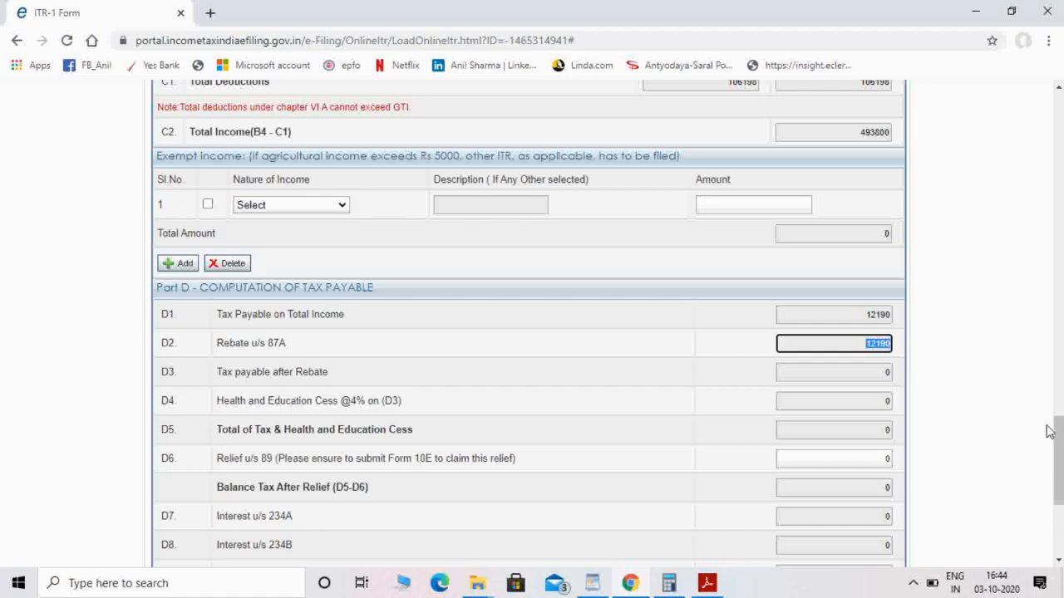
Set the 80C deduction amount in Part C to 50000
drag(1056, 432, 1056, 127)
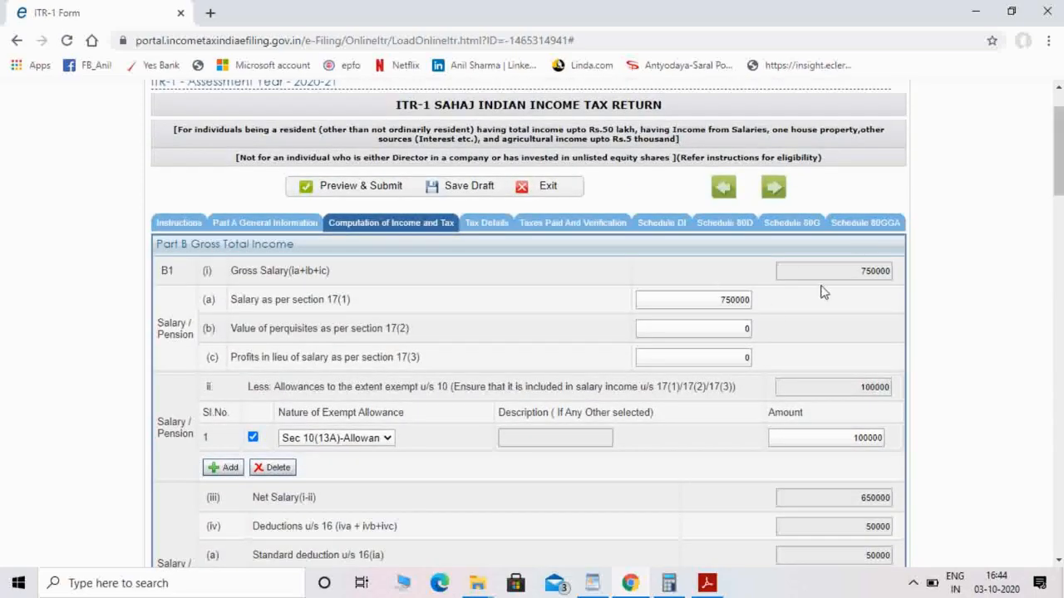
drag(1060, 172, 1059, 336)
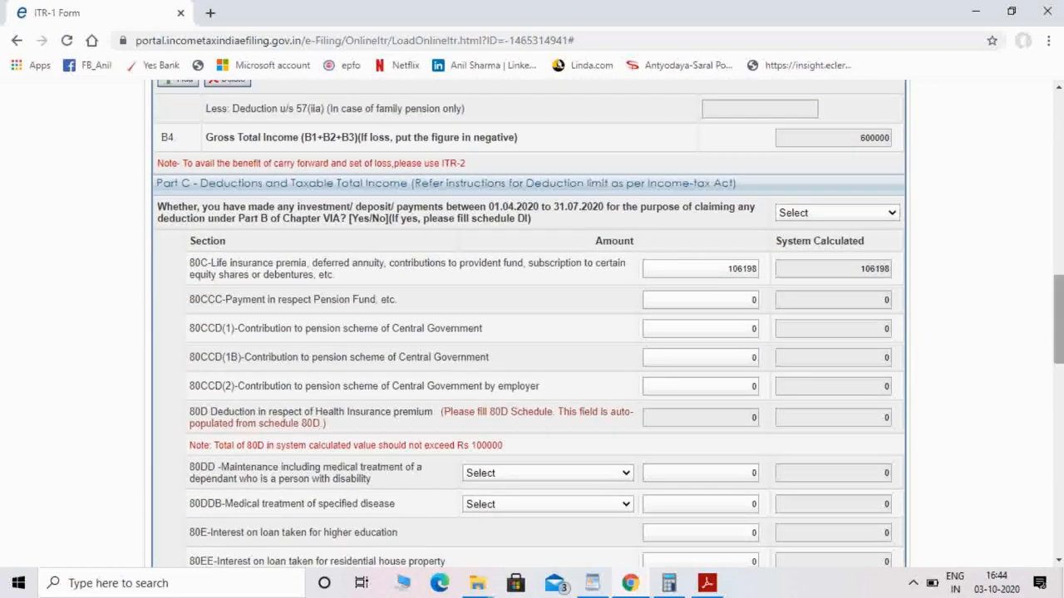
click(728, 270)
drag(728, 274, 781, 268)
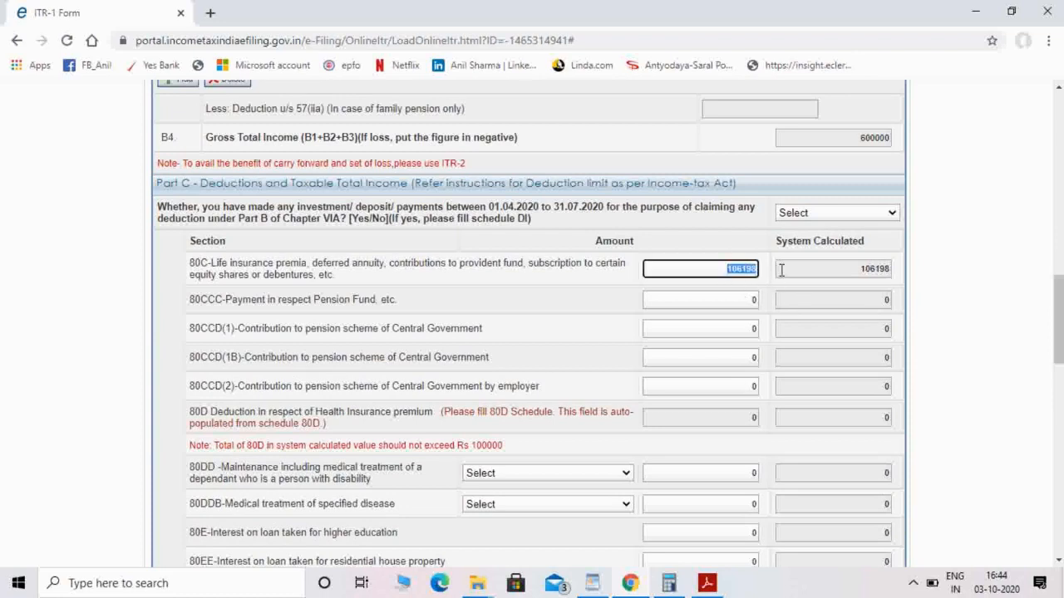
key(BackSpace)
text(0)
key(BackSpace)
text(50000)
click(943, 335)
Compare the recalculated total income with the rebate u/s 87A in Part D
drag(1058, 313, 1058, 446)
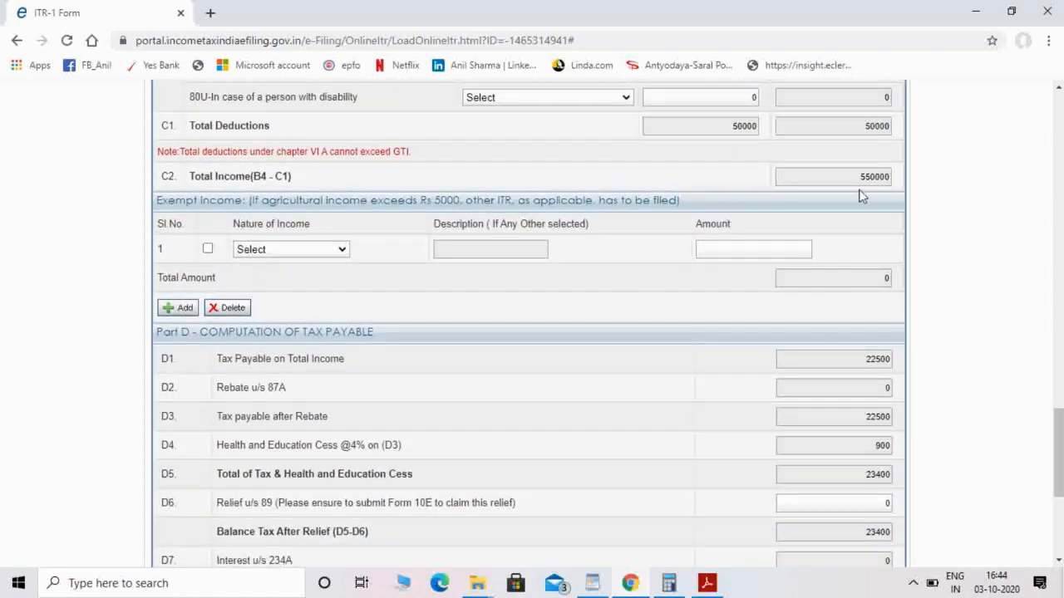
drag(862, 176, 902, 181)
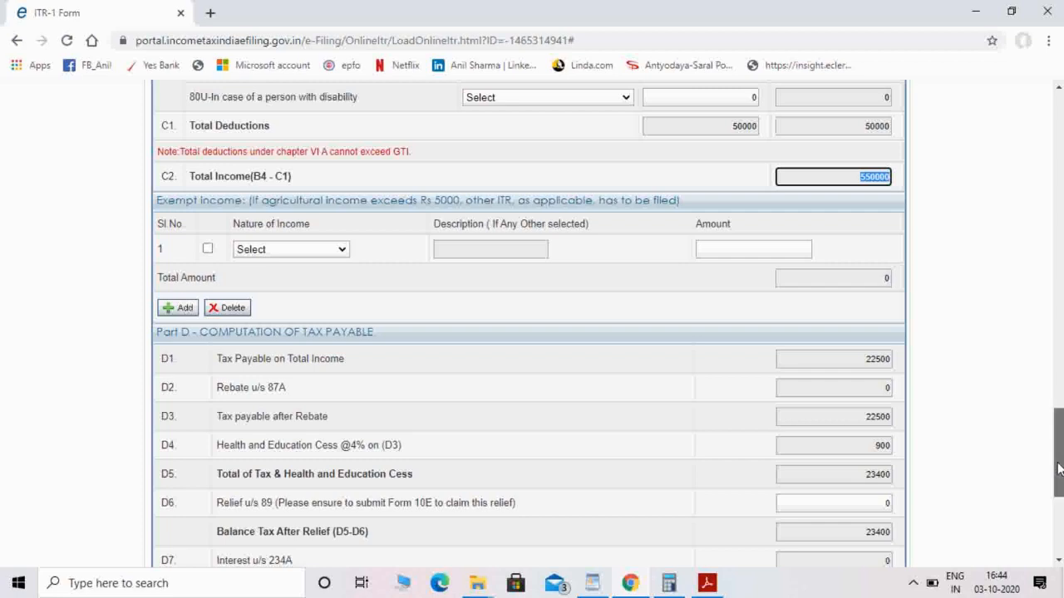
drag(1058, 468, 1058, 476)
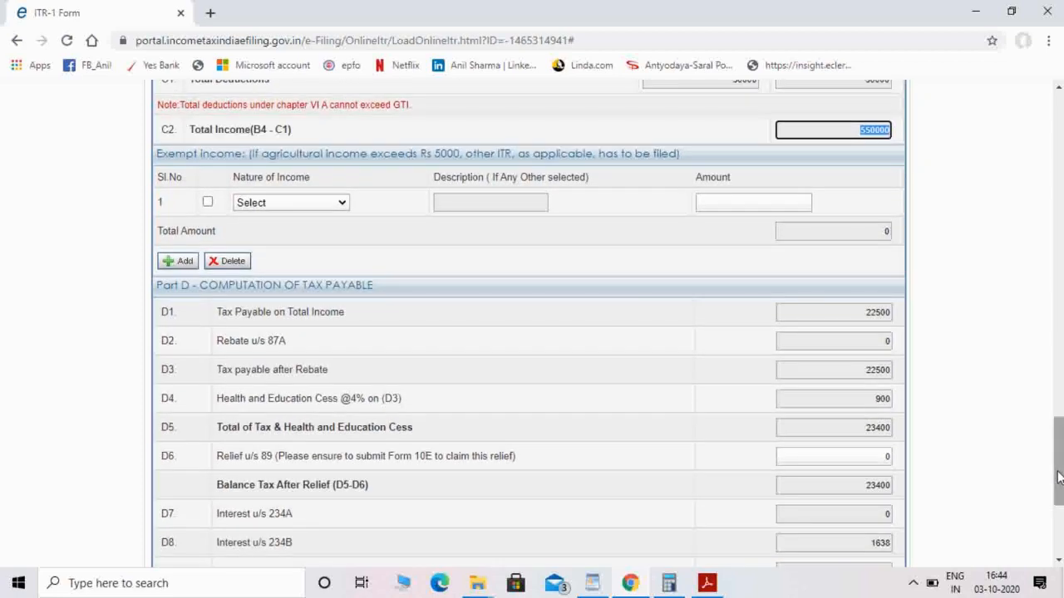
click(883, 341)
double_click(888, 341)
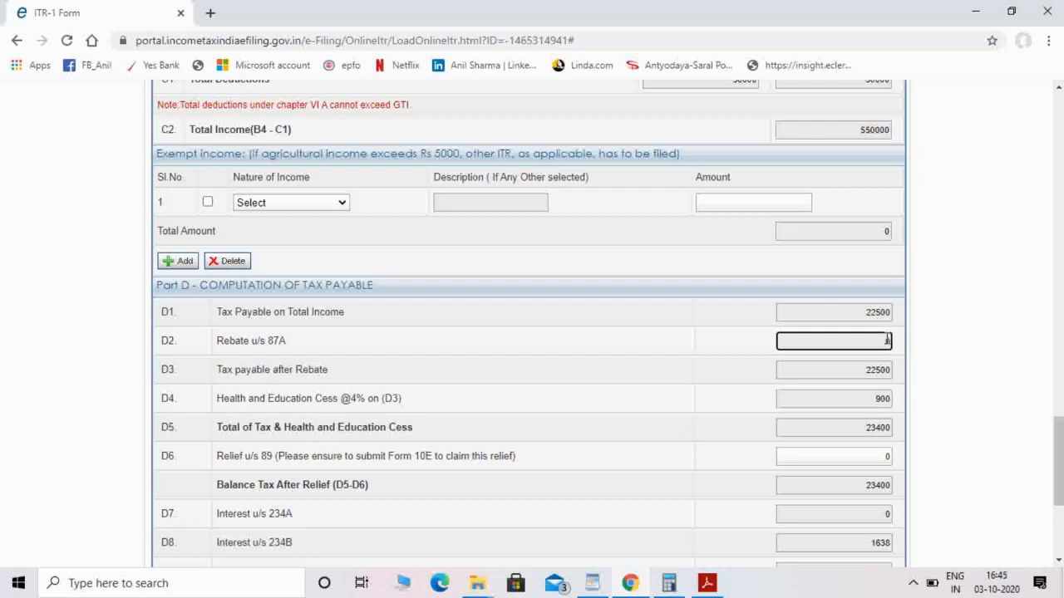
double_click(869, 131)
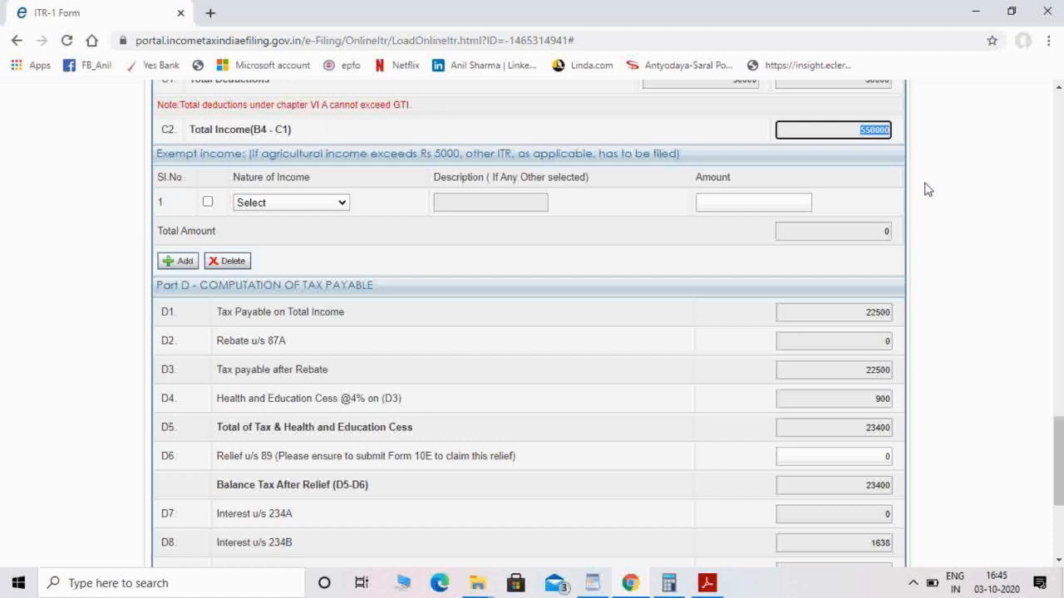
Examine the tax payable on total income, the health and education cess, and the total tax, fee and interest in Part D
click(861, 312)
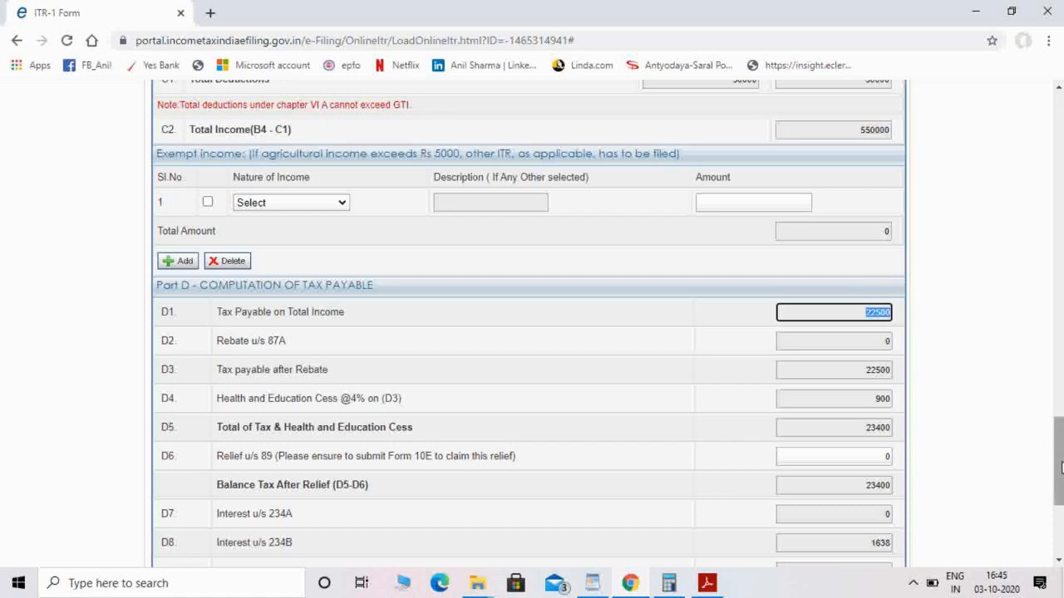
scroll(1056, 464, down, 2)
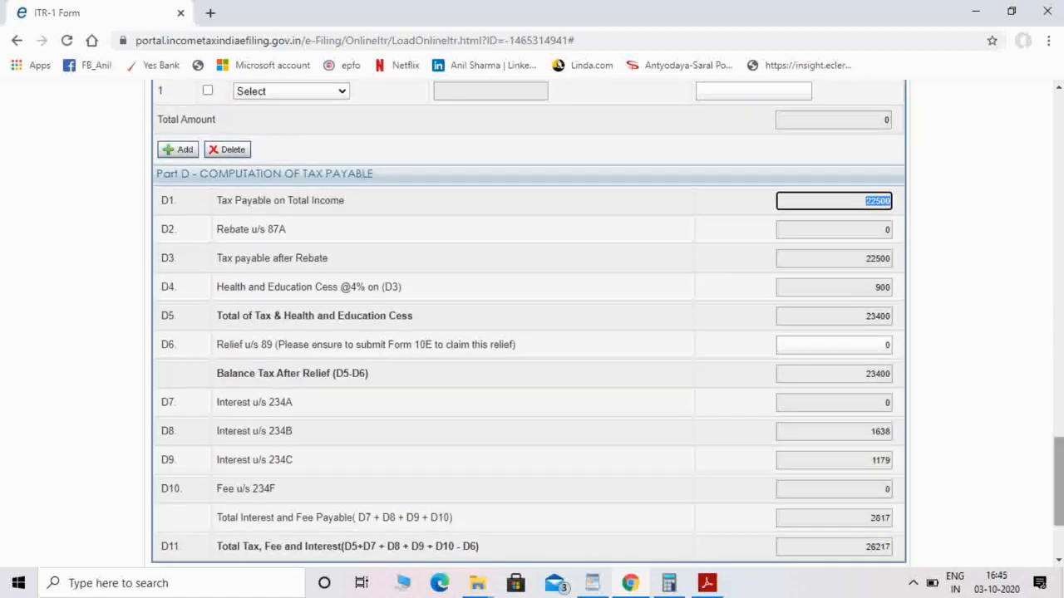
click(876, 291)
click(904, 288)
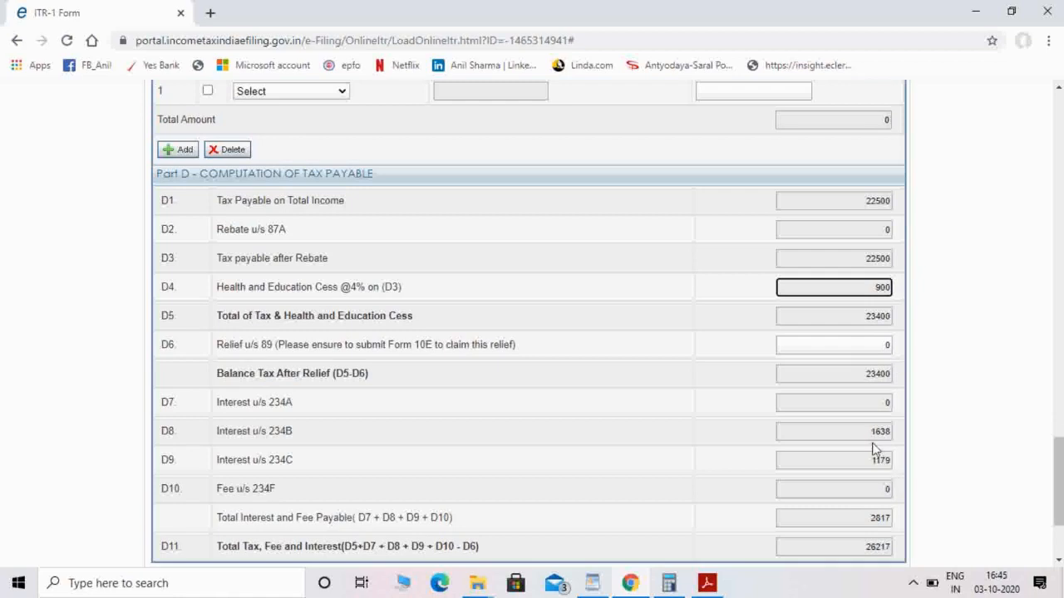
click(871, 547)
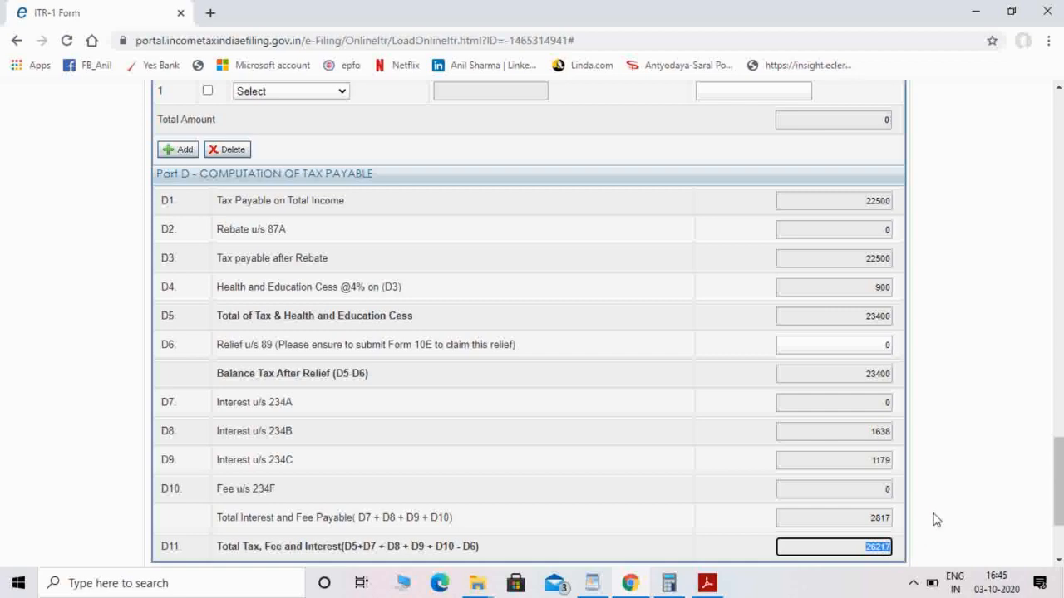
scroll(1060, 475, down, 2)
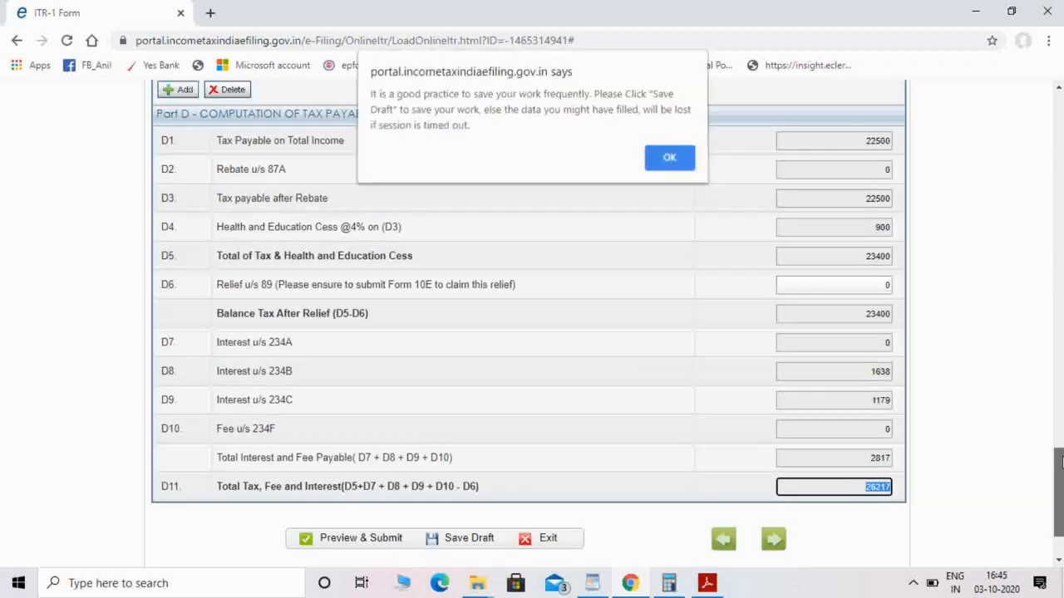
Dismiss the save-draft reminder and examine the salary and non-salary TDS schedules in the Tax Details section
click(687, 165)
mouse_move(1059, 487)
mouse_down()
mouse_move(1003, 364)
mouse_move(1059, 429)
mouse_move(1059, 136)
mouse_up()
click(486, 256)
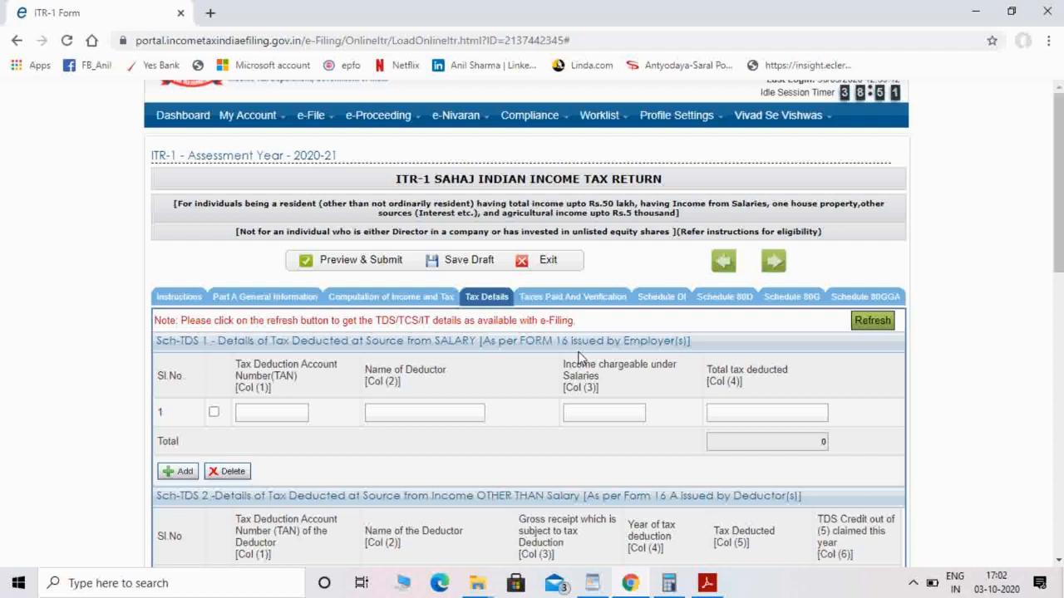
Check the total taxes paid, amount payable, refund and the bank account selected for refund credit in Taxes Paid and Verification
click(578, 297)
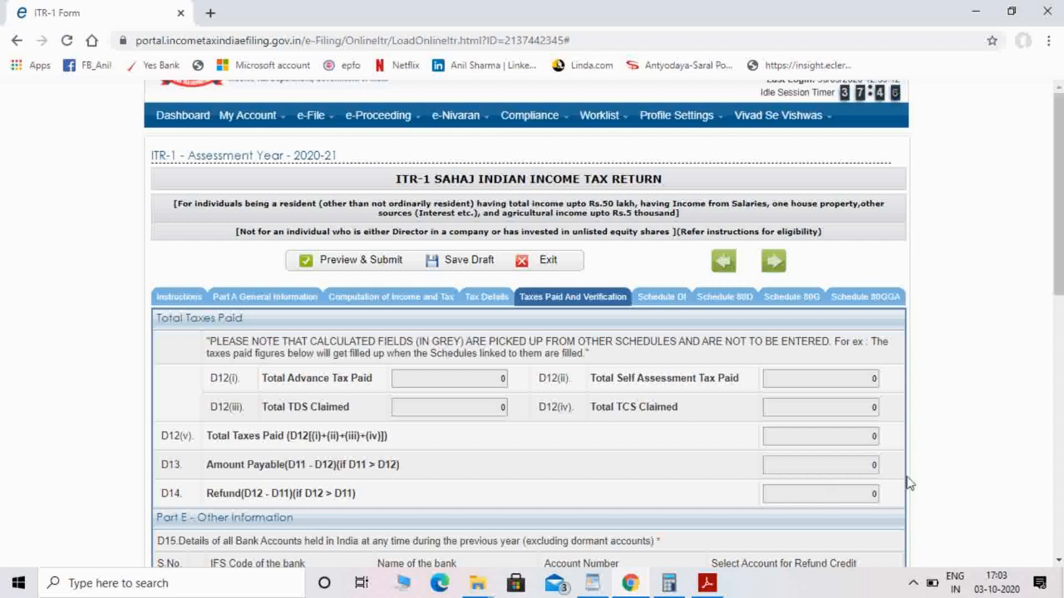
click(872, 492)
click(862, 502)
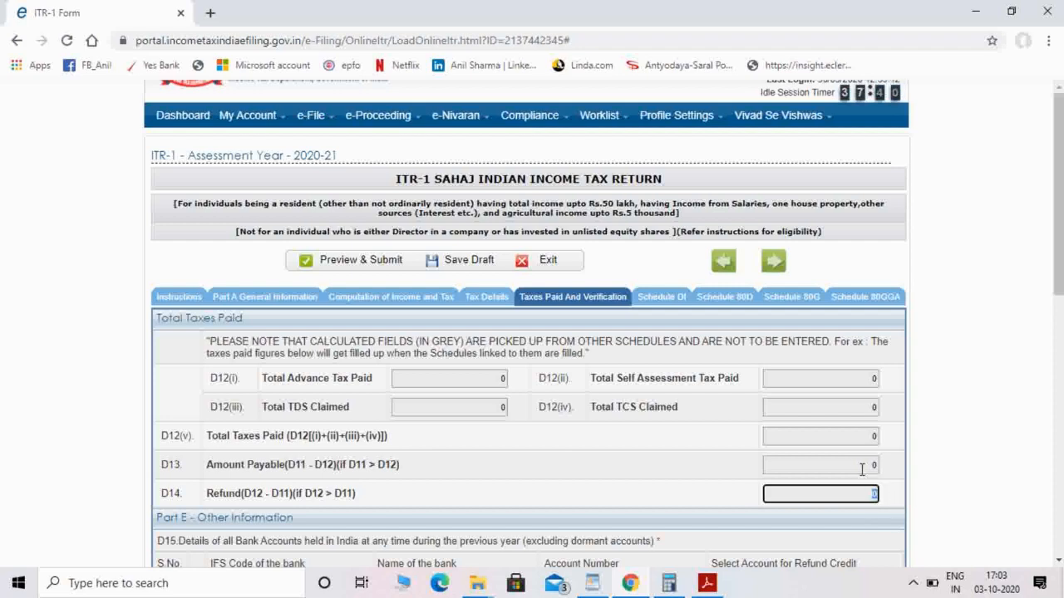
click(869, 468)
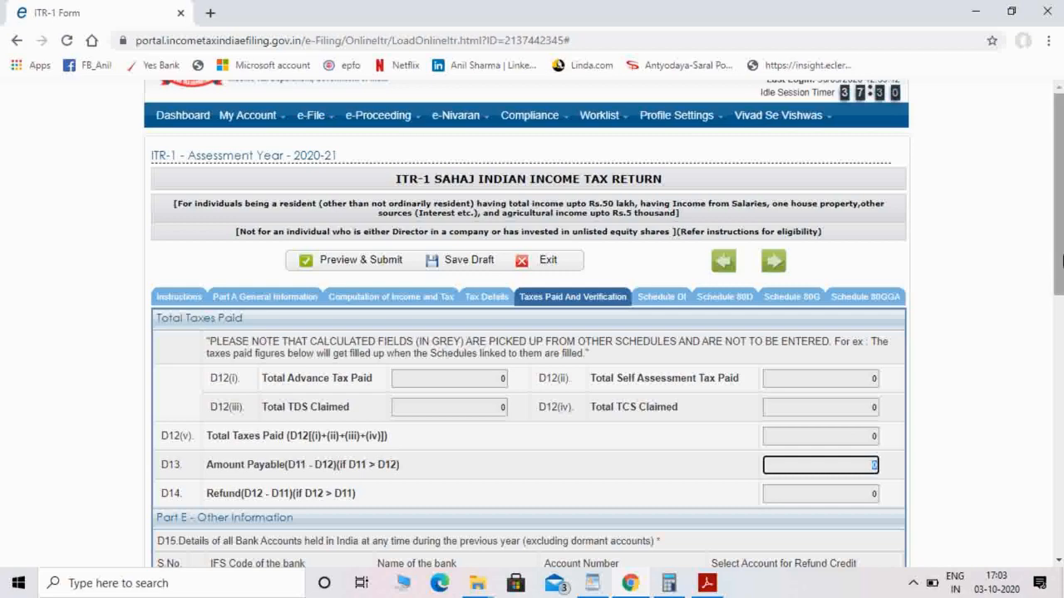
drag(1062, 261, 1062, 351)
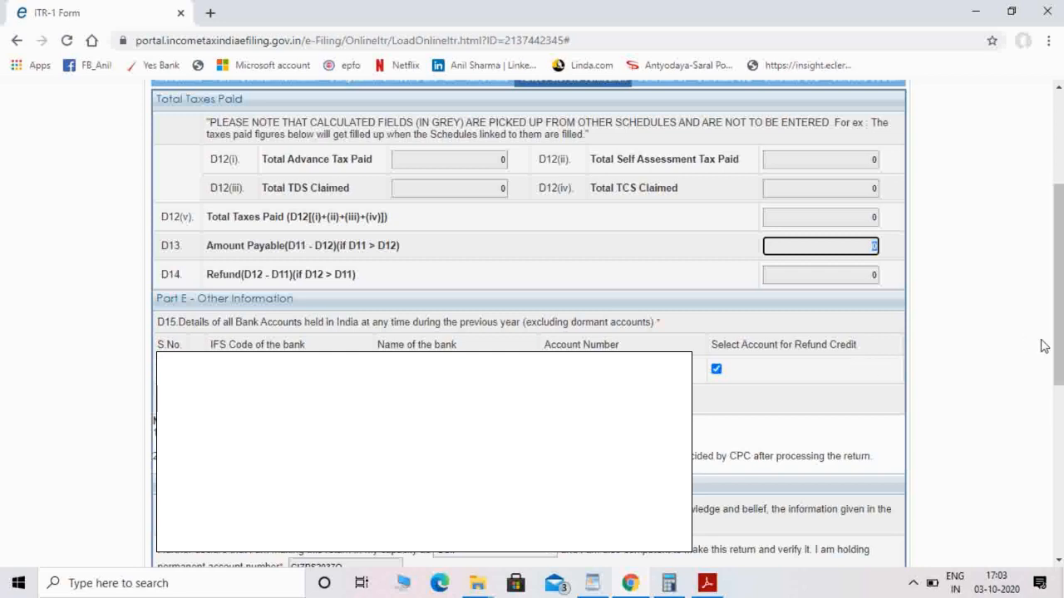
In the Verification section, keep the filing capacity as Self and choose the "I would like to e-Verify" option
scroll(1058, 334, down, 4)
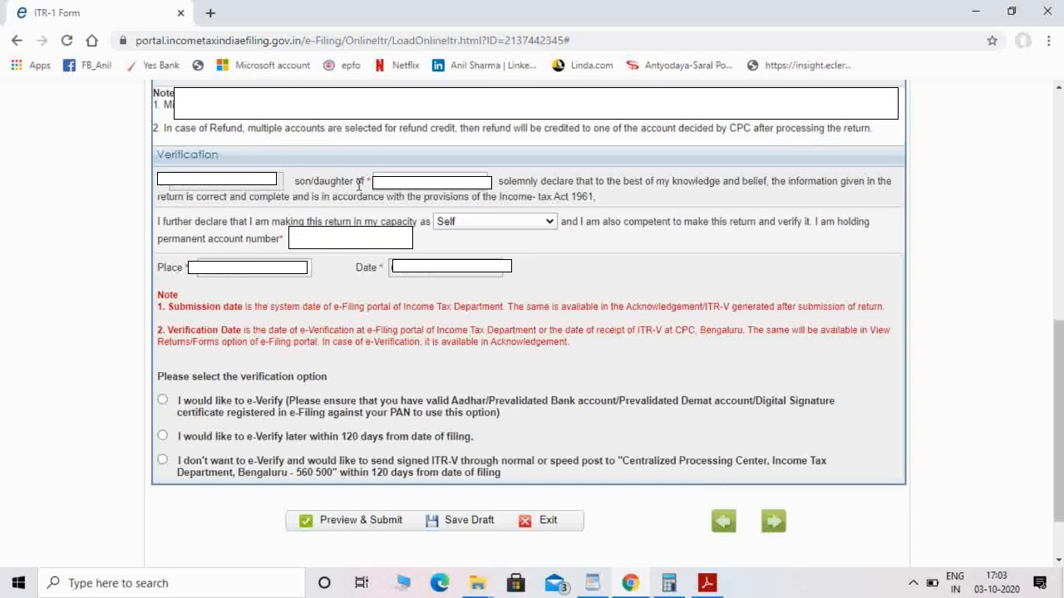
click(492, 223)
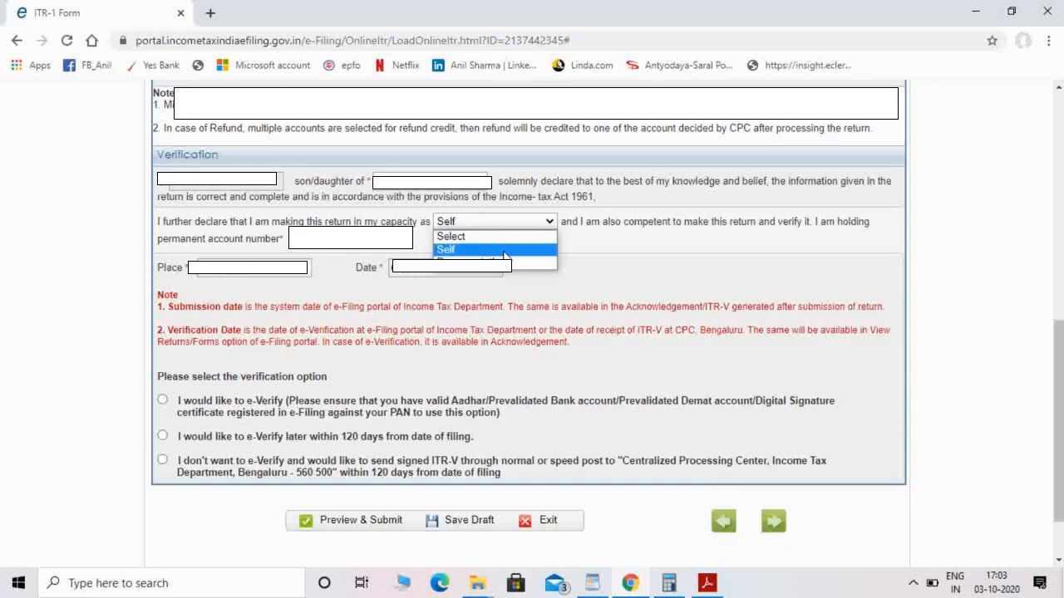
click(569, 254)
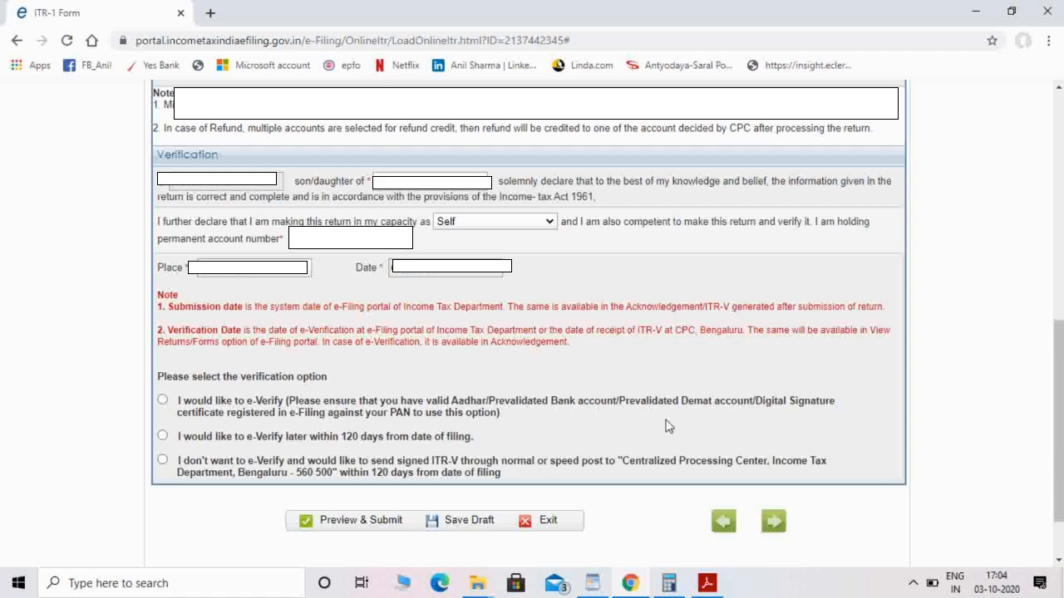
click(163, 400)
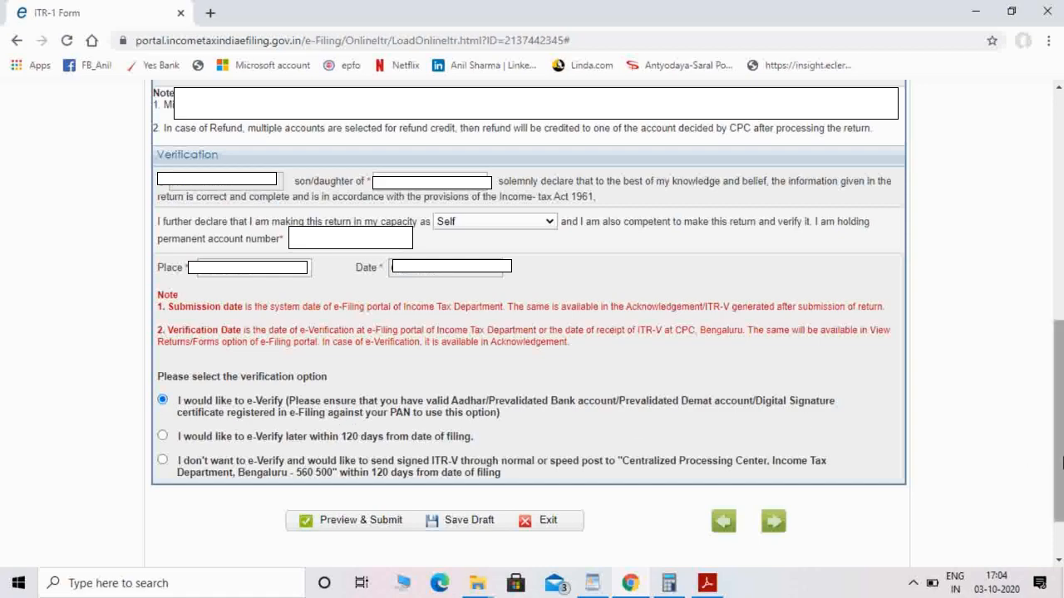
Examine the Chapter VIA investment and deduction entries in Schedule DI, including the 01.04.2020 to 31.07.2020 column
drag(1062, 463, 1063, 236)
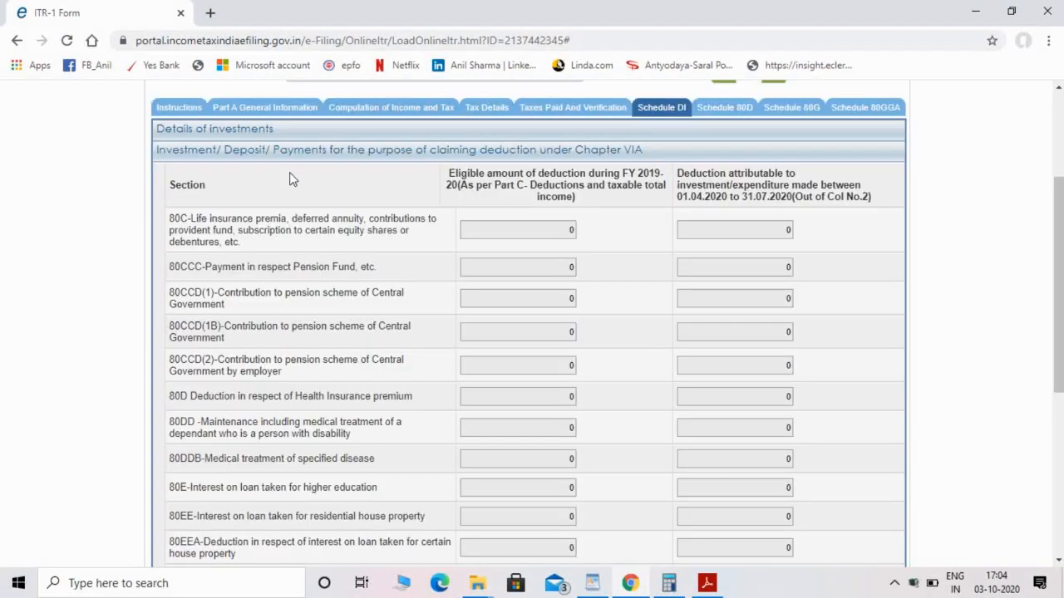
click(667, 299)
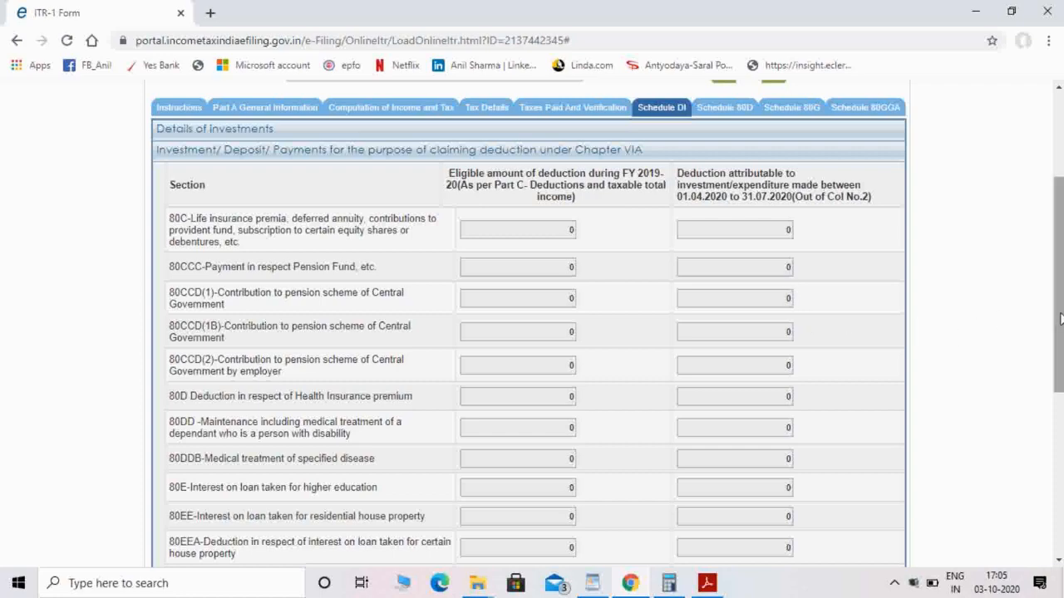
drag(1058, 320, 1058, 342)
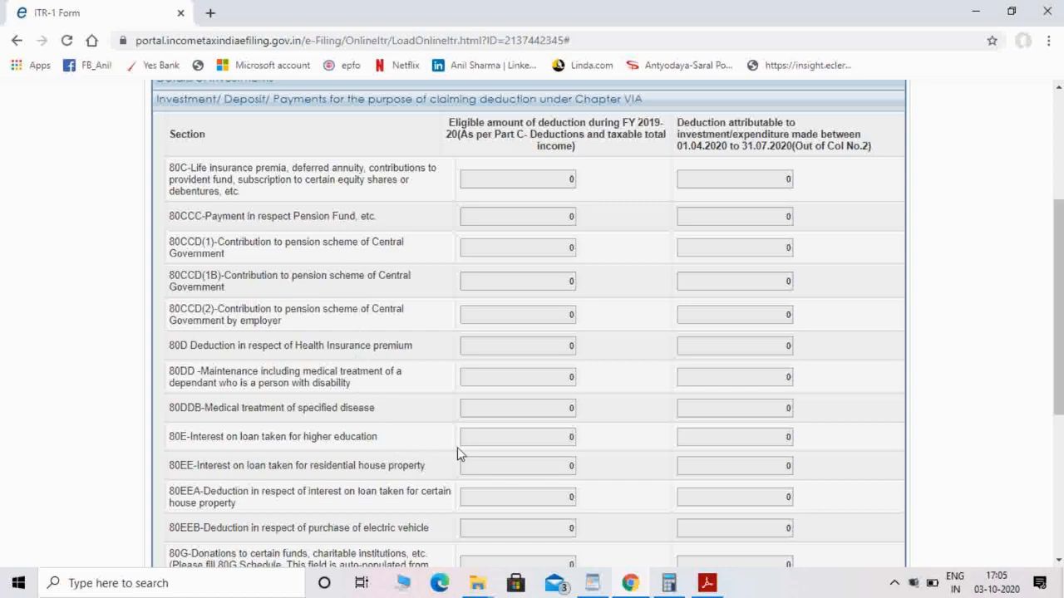
Open the submission preview of the ITR-1 return, confirming that all details are valid
drag(1059, 310, 1059, 231)
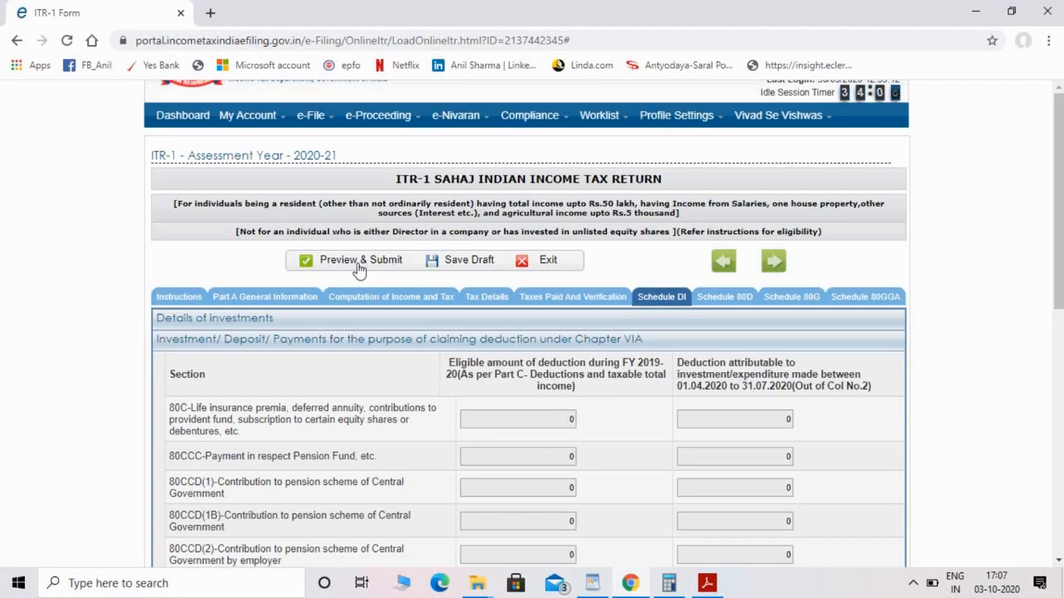
click(359, 268)
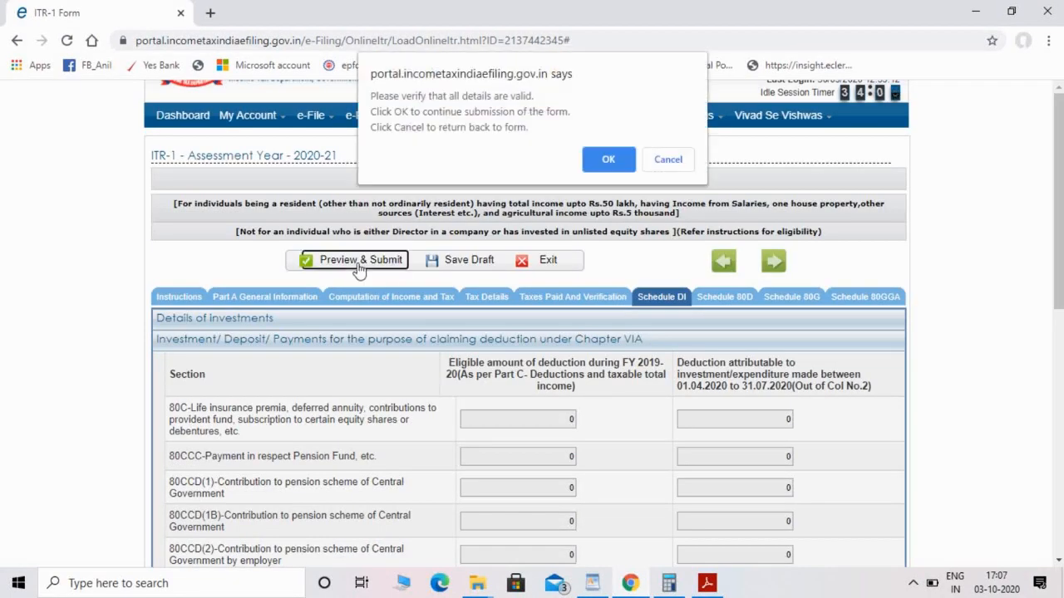
click(610, 173)
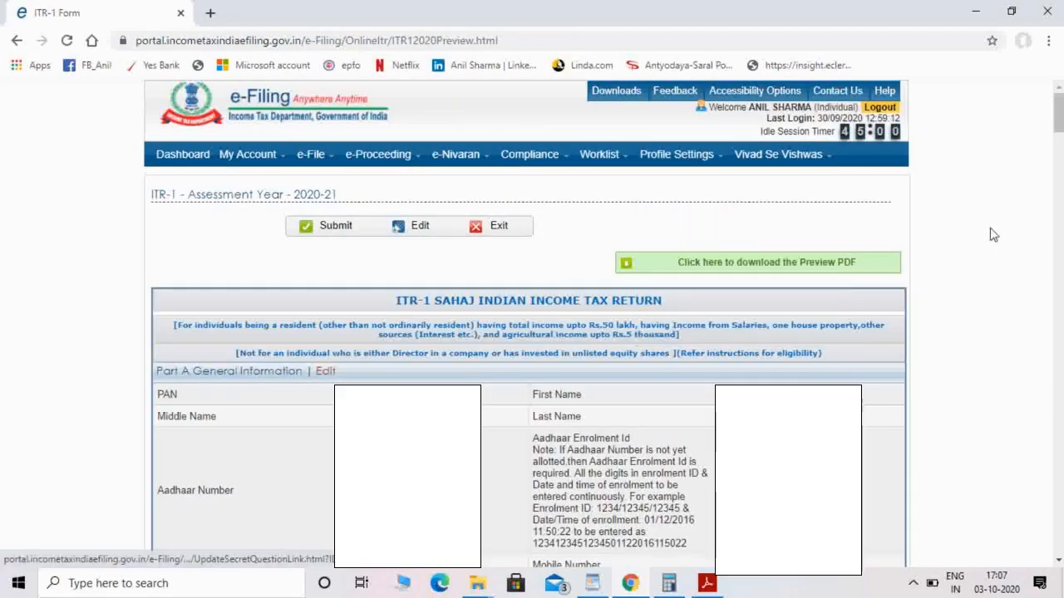
drag(1060, 125, 1061, 81)
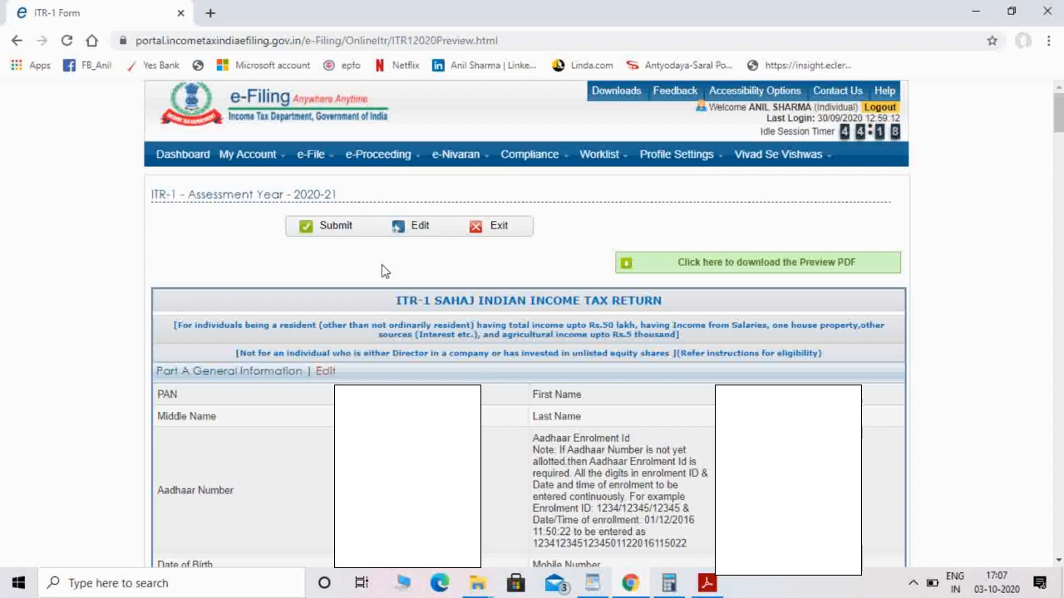
mouse_move(405, 168)
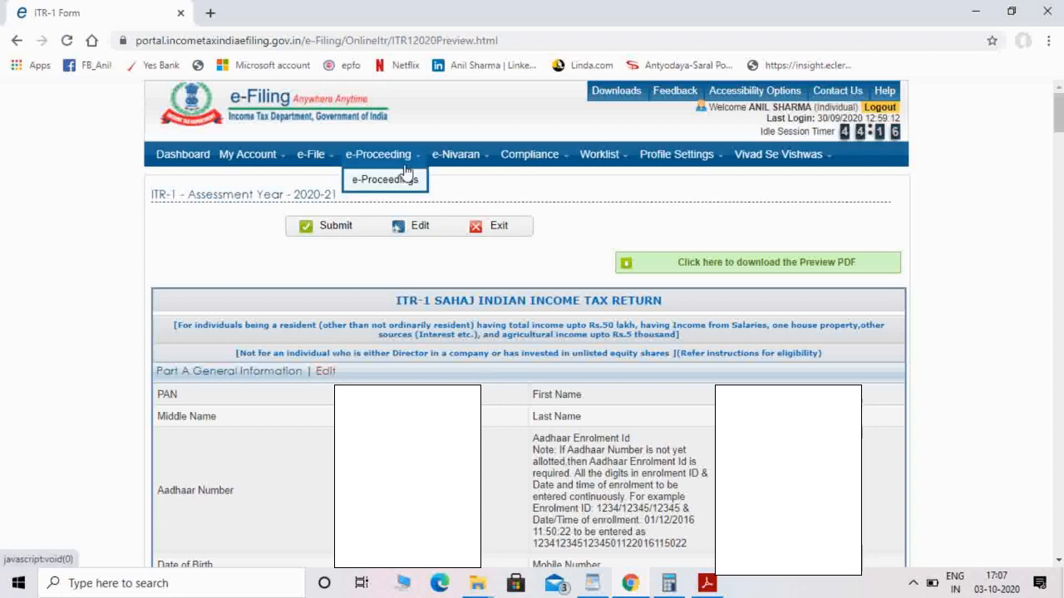